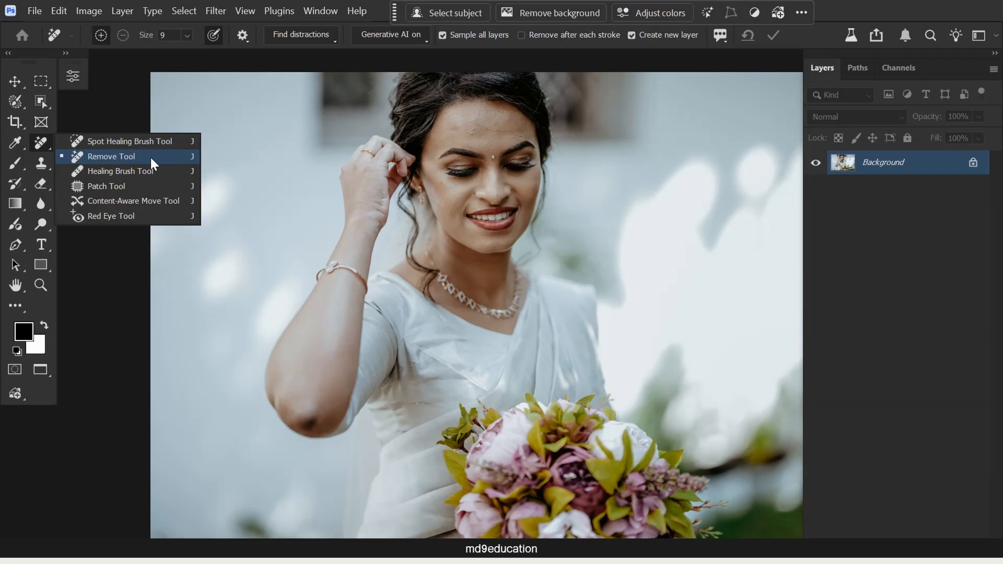
- Using the Spot Healing Brush at size 34, remove the raised bumps on the forehead above the woman's image-left eyebrow
{"action": "left_click", "coordinate": [120, 141]}
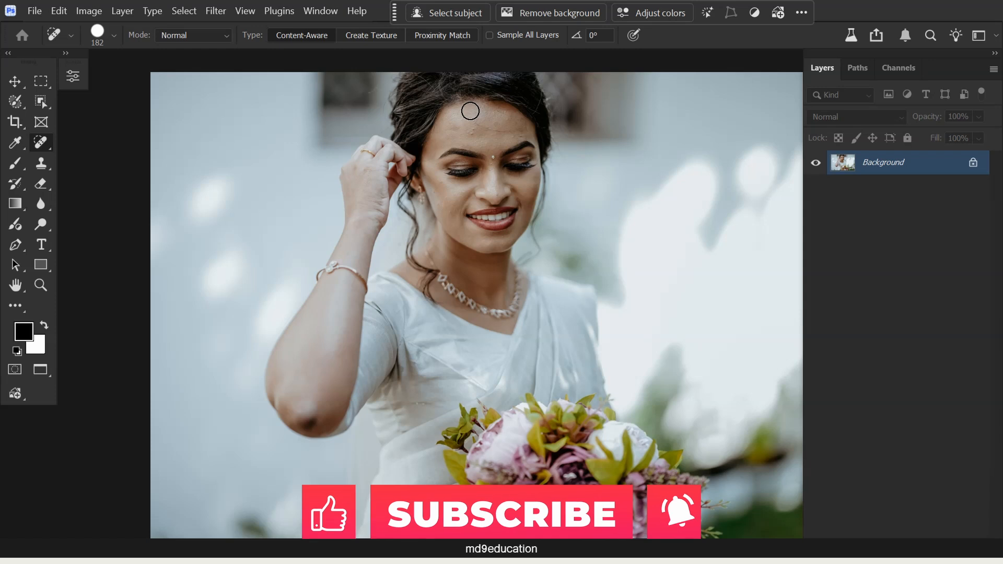
{"action": "scroll", "coordinate": [473, 110], "scroll_direction": "up", "scroll_amount": 5}
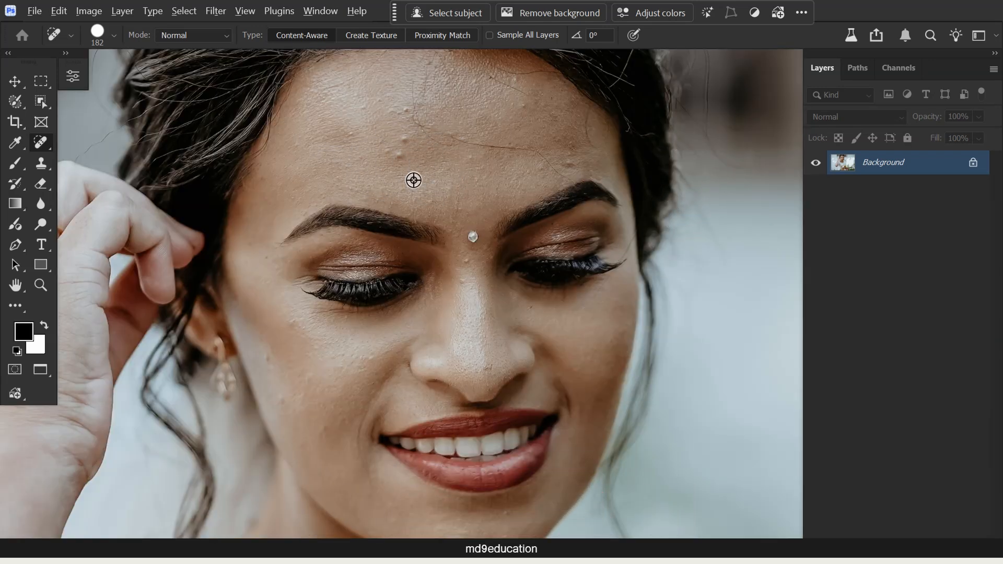
{"action": "mouse_move", "coordinate": [412, 179]}
{"action": "left_mouse_down"}
{"action": "mouse_move", "coordinate": [383, 180]}
{"action": "mouse_move", "coordinate": [411, 172]}
{"action": "mouse_move", "coordinate": [397, 174]}
{"action": "left_mouse_up"}
{"action": "left_click", "coordinate": [399, 156]}
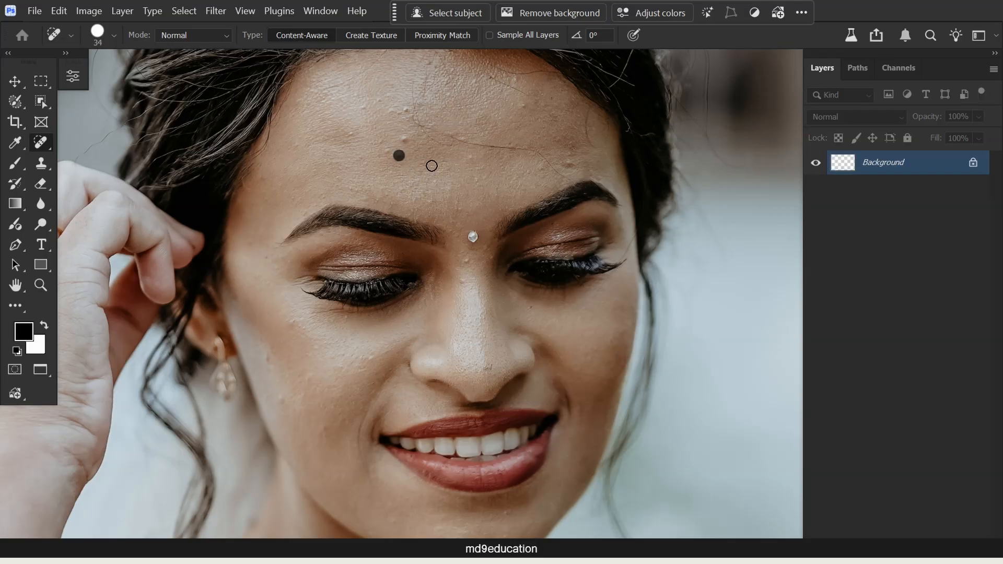
{"action": "left_click", "coordinate": [386, 144]}
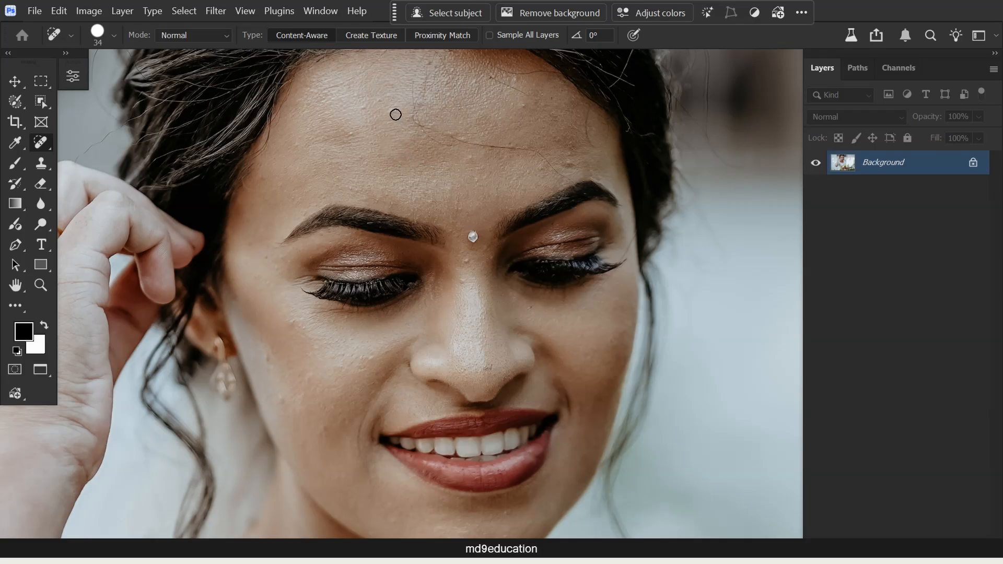
{"action": "left_click", "coordinate": [377, 102]}
{"action": "left_click", "coordinate": [365, 106]}
- Heal the remaining spots and stray hairs across the middle and image-right side of the forehead
{"action": "left_click", "coordinate": [465, 140]}
{"action": "left_click", "coordinate": [522, 105]}
{"action": "mouse_move", "coordinate": [570, 182]}
{"action": "left_mouse_down"}
{"action": "mouse_move", "coordinate": [538, 151]}
{"action": "mouse_move", "coordinate": [429, 137]}
{"action": "mouse_move", "coordinate": [411, 87]}
{"action": "mouse_move", "coordinate": [440, 68]}
{"action": "left_mouse_up"}
{"action": "left_click_drag", "start_coordinate": [436, 71], "coordinate": [426, 84]}
{"action": "left_click_drag", "start_coordinate": [476, 181], "coordinate": [475, 172]}
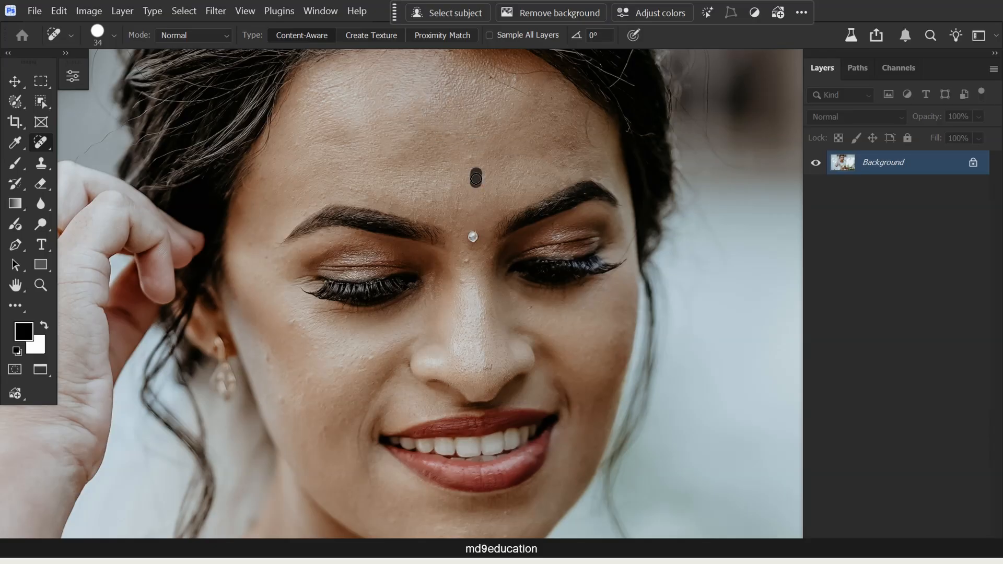
{"action": "left_click_drag", "start_coordinate": [466, 135], "coordinate": [443, 135]}
{"action": "left_click_drag", "start_coordinate": [439, 183], "coordinate": [392, 194]}
- Spot-heal the blemishes along the image-left cheek, jawline and temple
{"action": "left_click", "coordinate": [269, 370]}
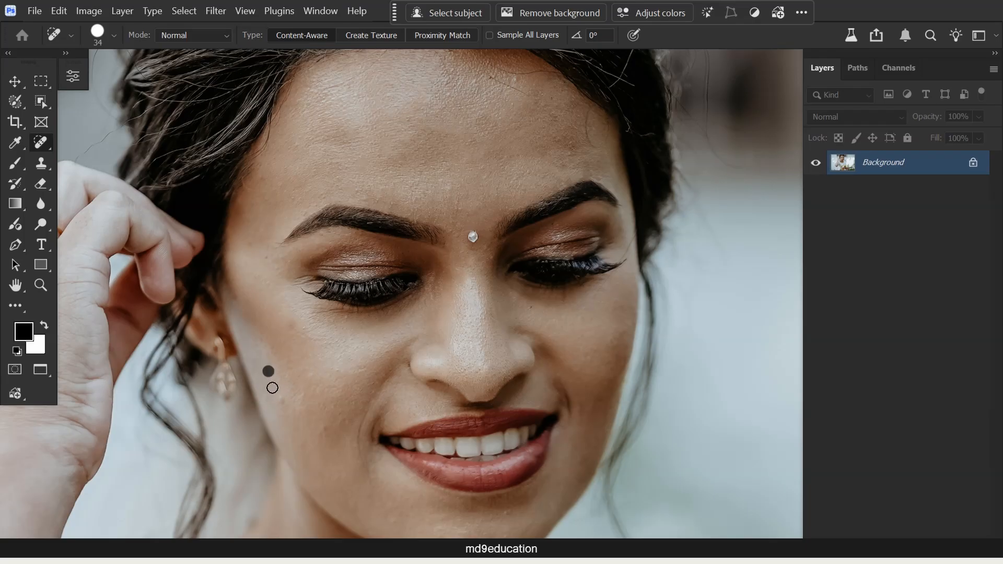
{"action": "left_click", "coordinate": [315, 426]}
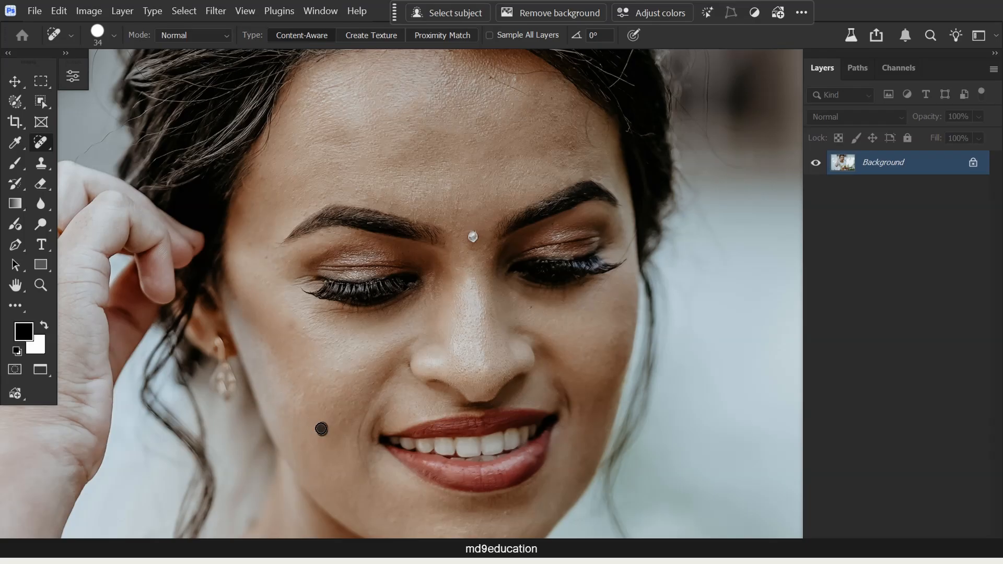
{"action": "left_click", "coordinate": [302, 323]}
{"action": "left_click", "coordinate": [262, 256]}
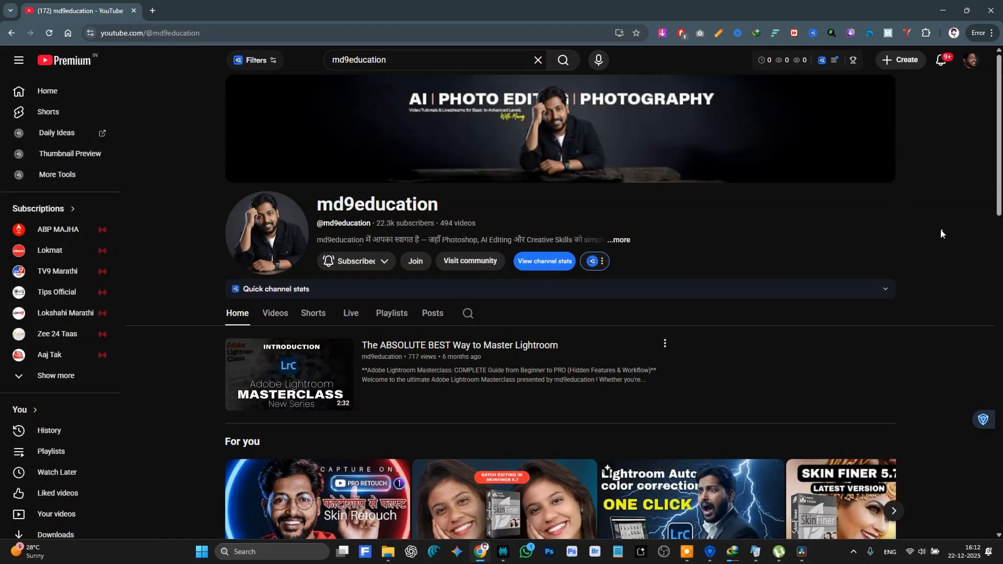
{"action": "scroll", "coordinate": [440, 213], "scroll_direction": "down", "scroll_amount": 2}
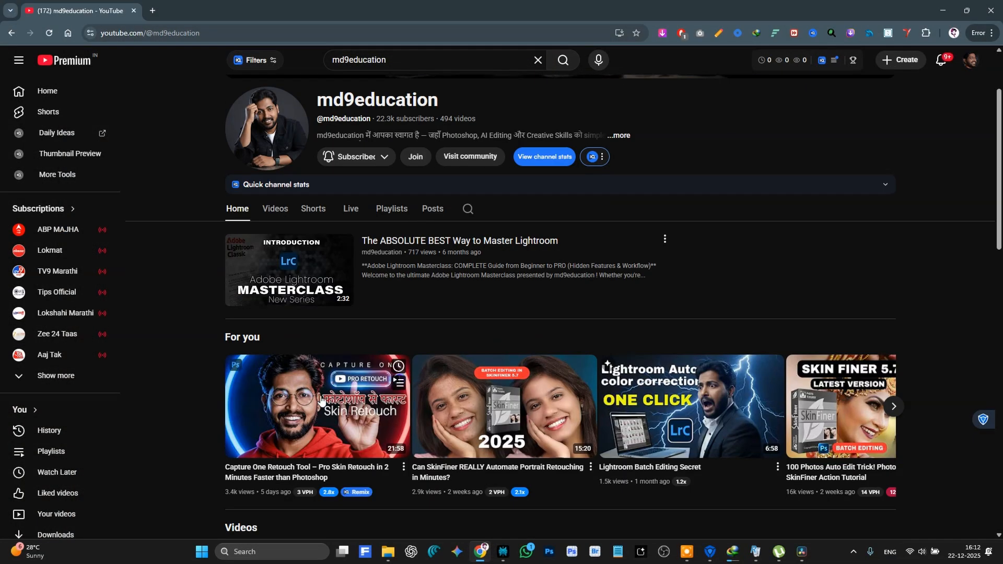
{"action": "mouse_move", "coordinate": [495, 440]}
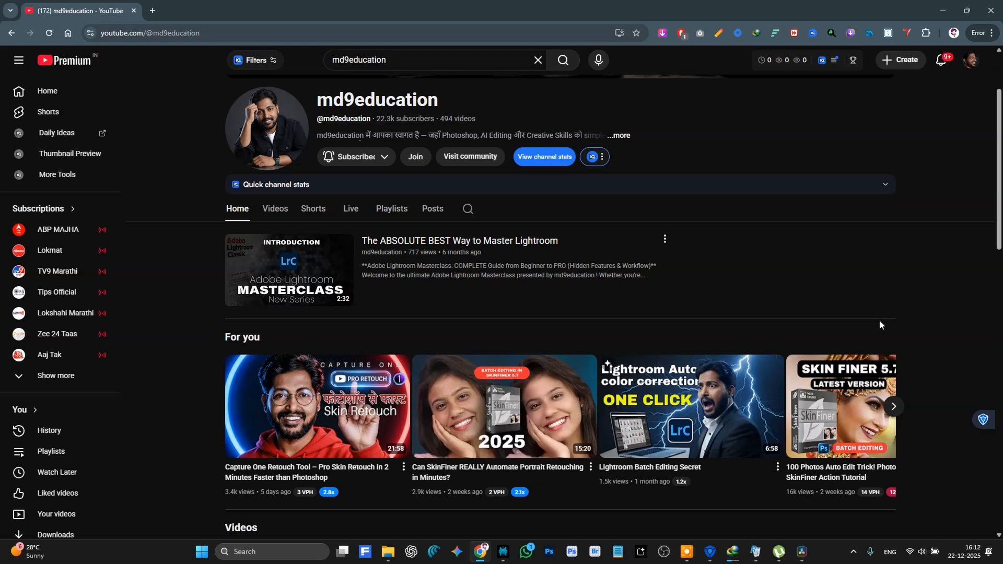
{"action": "scroll", "coordinate": [291, 416], "scroll_direction": "down", "scroll_amount": 1}
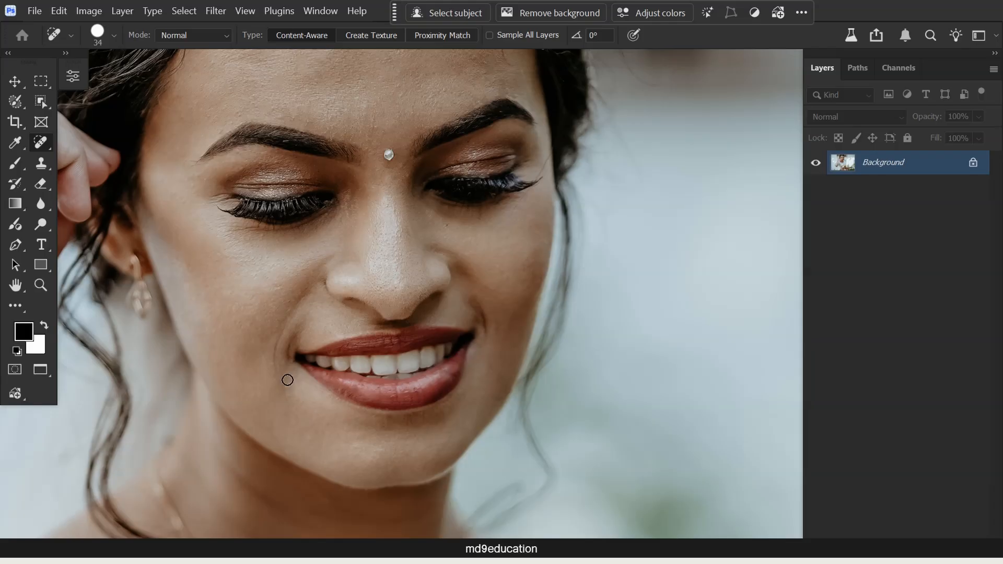
- Heal the last small blemishes on the lower face and cheeks with the Spot Healing Brush
{"action": "left_click", "coordinate": [309, 437]}
{"action": "left_click_drag", "start_coordinate": [527, 268], "coordinate": [538, 341]}
{"action": "left_click_drag", "start_coordinate": [376, 182], "coordinate": [472, 280]}
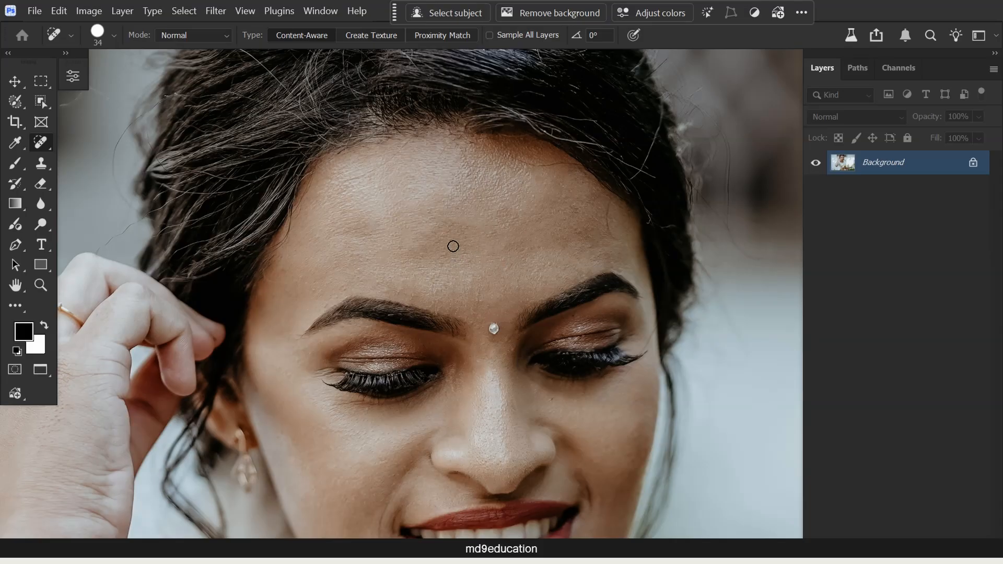
{"action": "left_click_drag", "start_coordinate": [491, 302], "coordinate": [481, 230]}
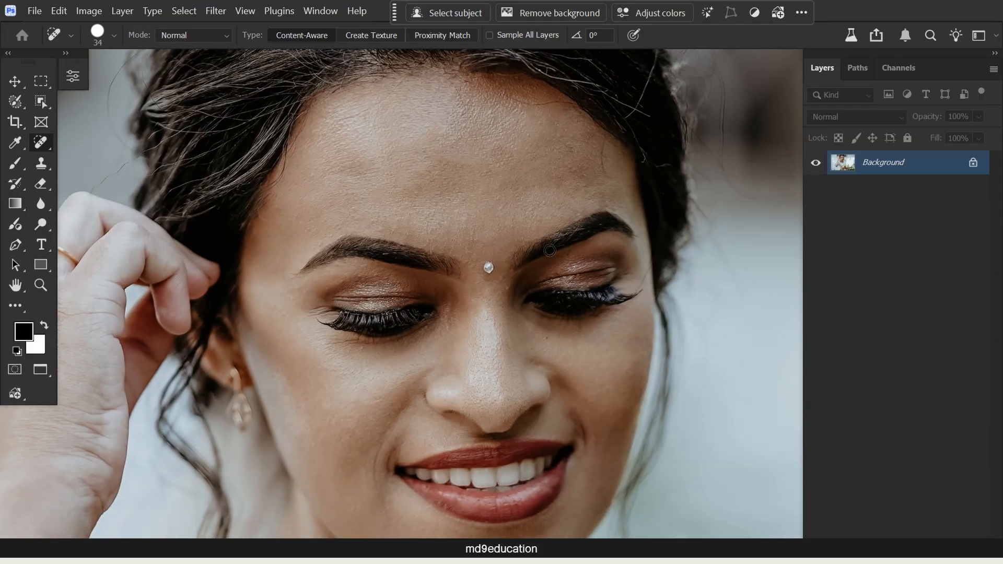
{"action": "left_click_drag", "start_coordinate": [428, 374], "coordinate": [344, 287]}
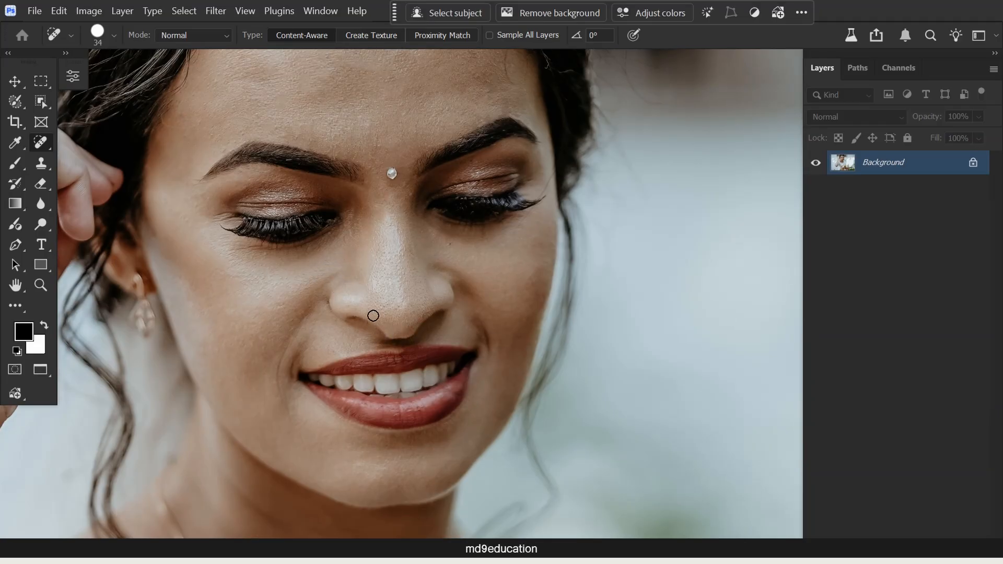
{"action": "left_click_drag", "start_coordinate": [395, 311], "coordinate": [452, 323]}
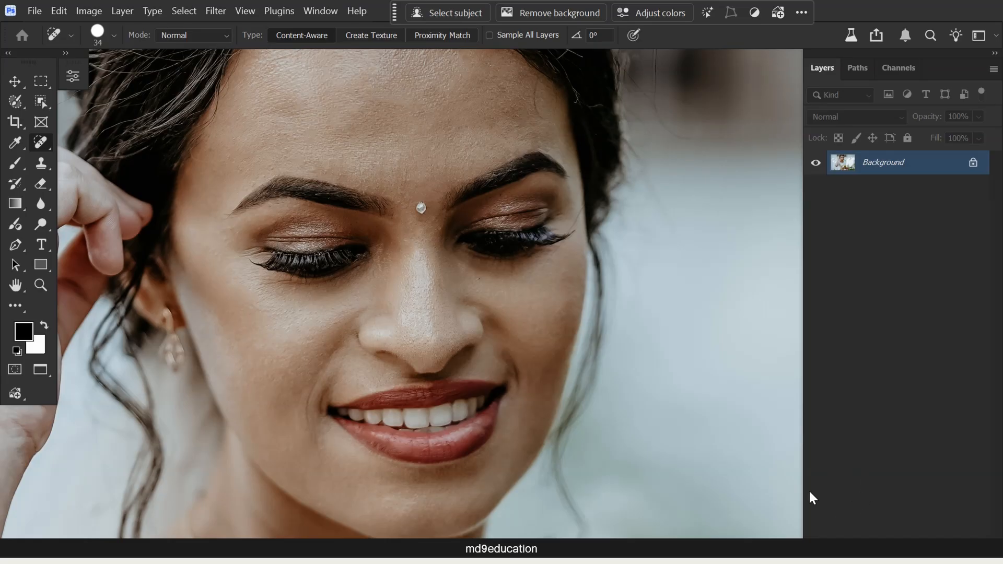
- Duplicate the Background layer
{"action": "key", "text": "ctrl+j"}
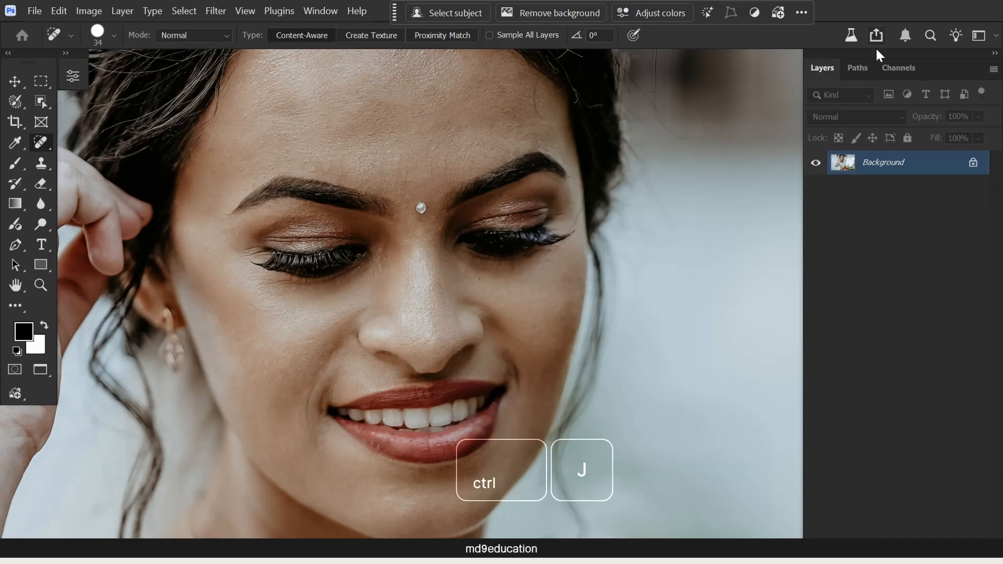
{"action": "left_click_drag", "start_coordinate": [854, 169], "coordinate": [956, 538]}
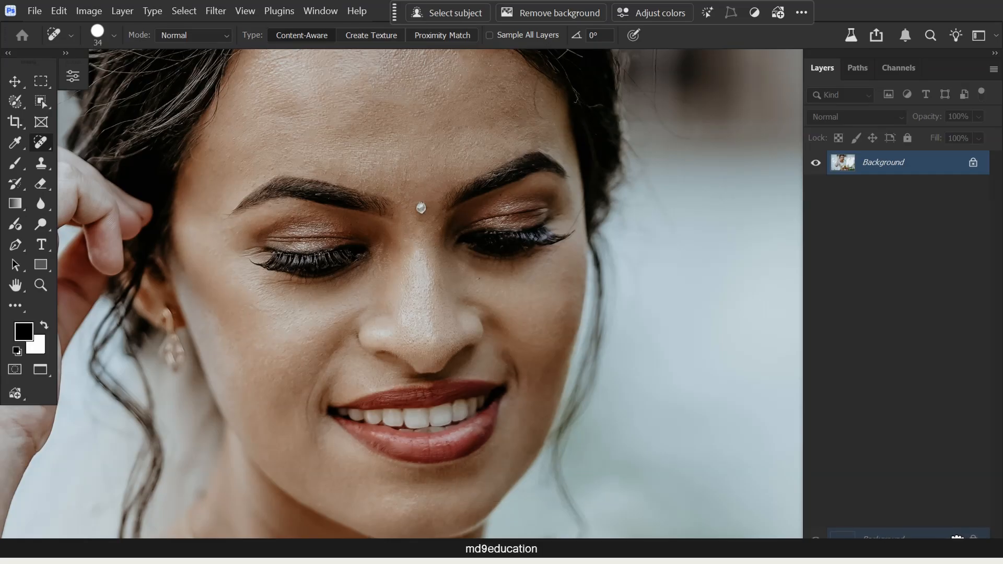
{"action": "left_click_drag", "start_coordinate": [956, 537], "coordinate": [956, 537]}
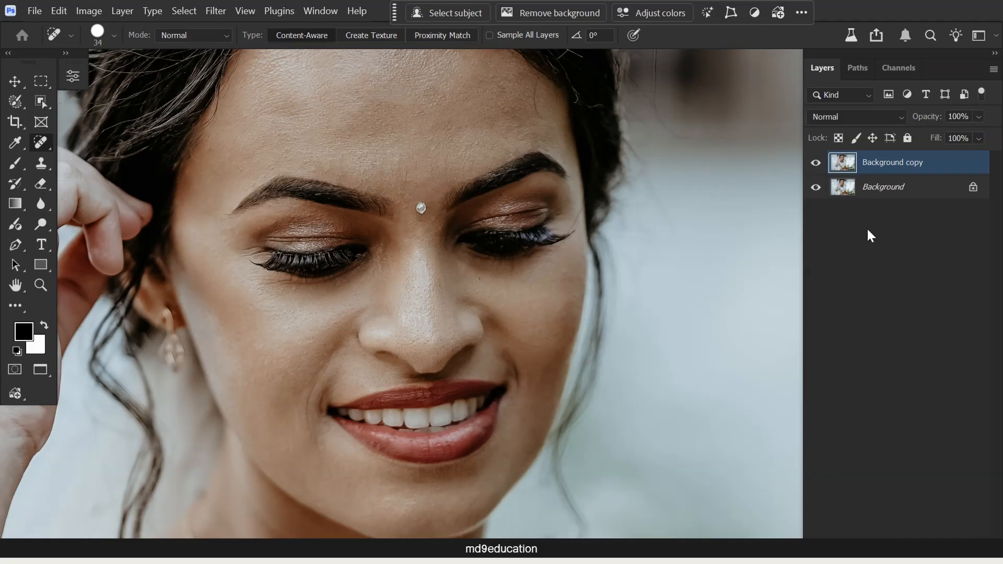
- Set the Background copy layer's blend mode to Vivid Light and invert its colors
{"action": "left_click", "coordinate": [860, 119]}
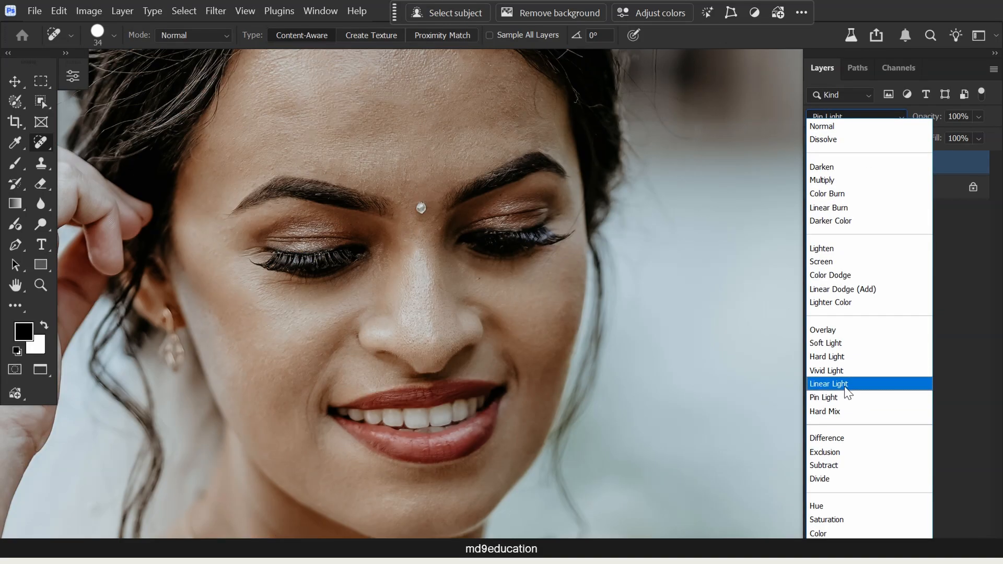
{"action": "left_click", "coordinate": [845, 371]}
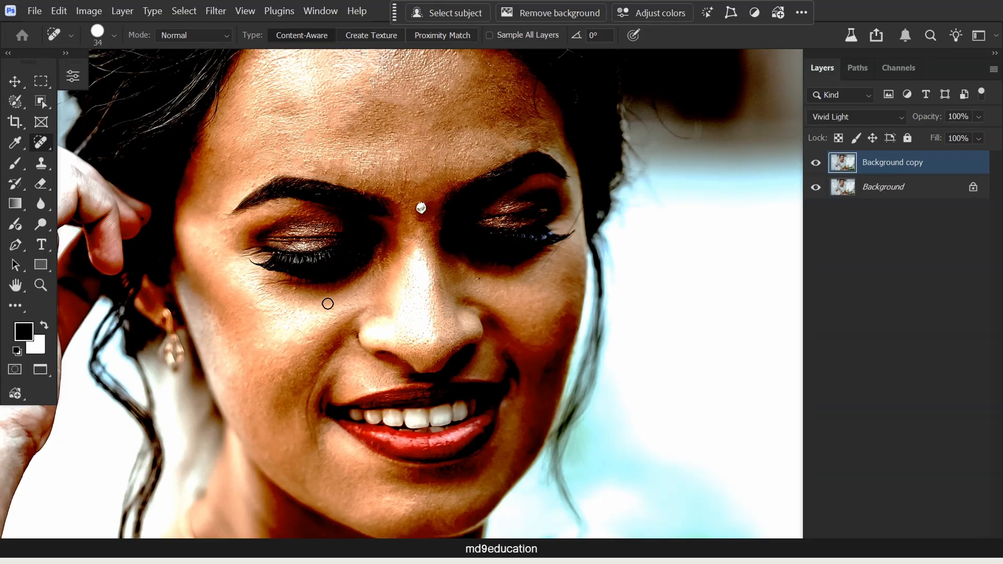
{"action": "left_click", "coordinate": [89, 10]}
{"action": "mouse_move", "coordinate": [104, 49]}
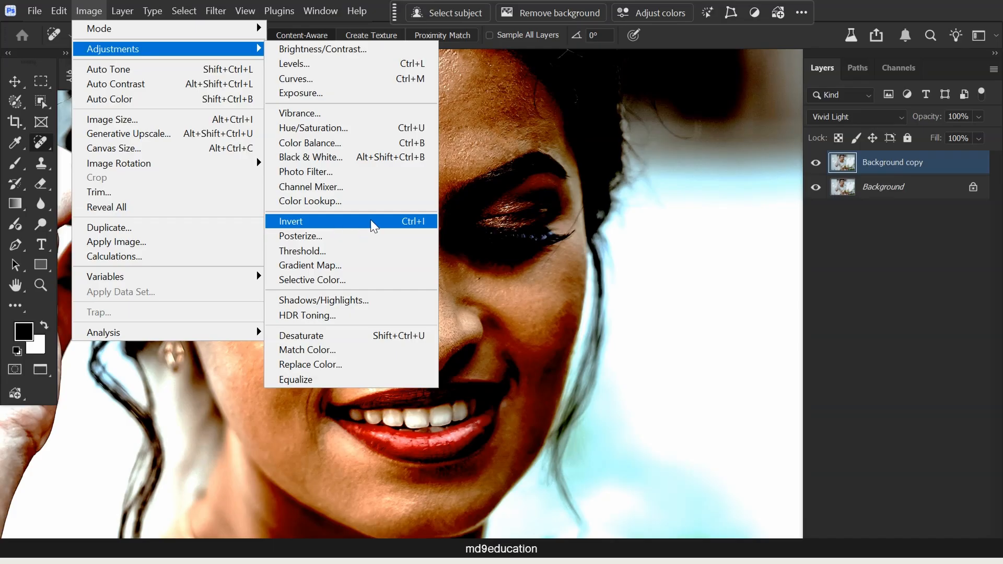
{"action": "left_click", "coordinate": [416, 224]}
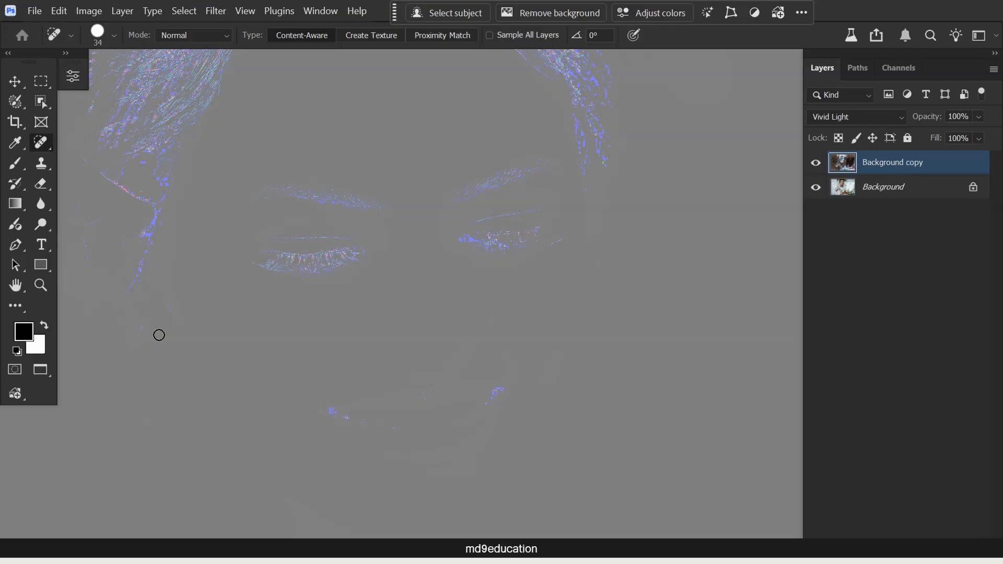
- Apply a High Pass filter with a radius of 12.5 pixels to the Background copy layer
{"action": "left_click", "coordinate": [216, 11]}
{"action": "mouse_move", "coordinate": [325, 366]}
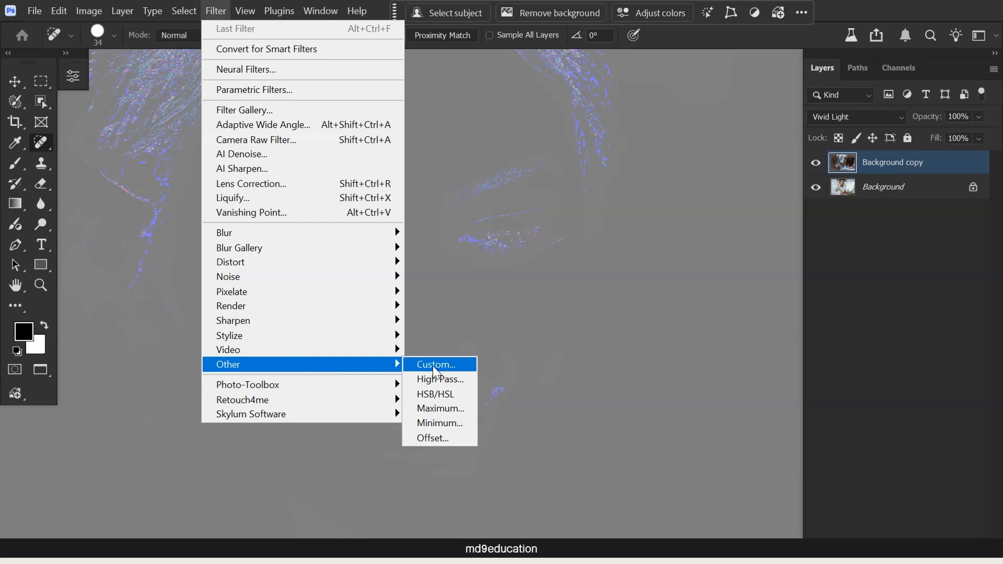
{"action": "left_click", "coordinate": [450, 380]}
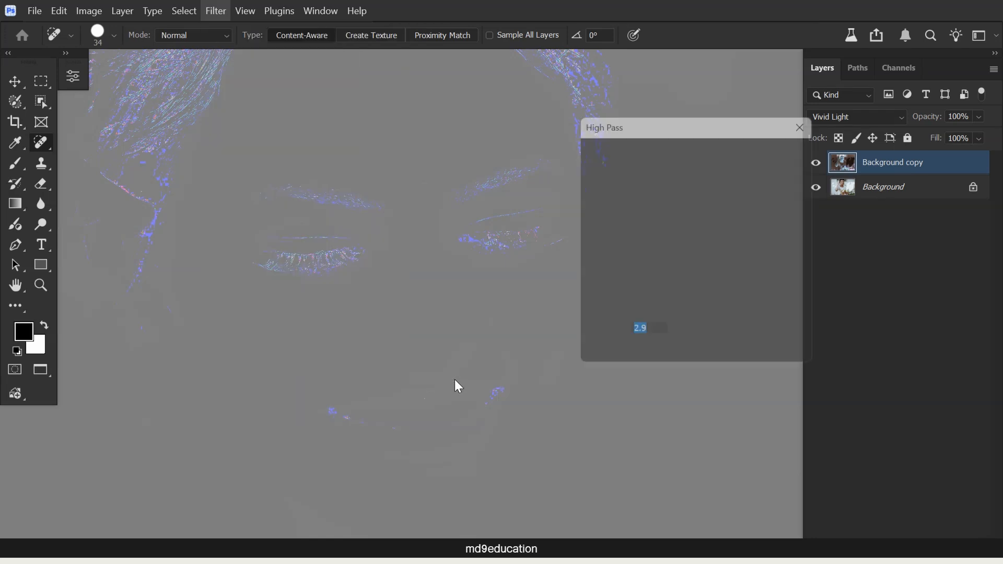
{"action": "left_click_drag", "start_coordinate": [697, 125], "coordinate": [676, 117]}
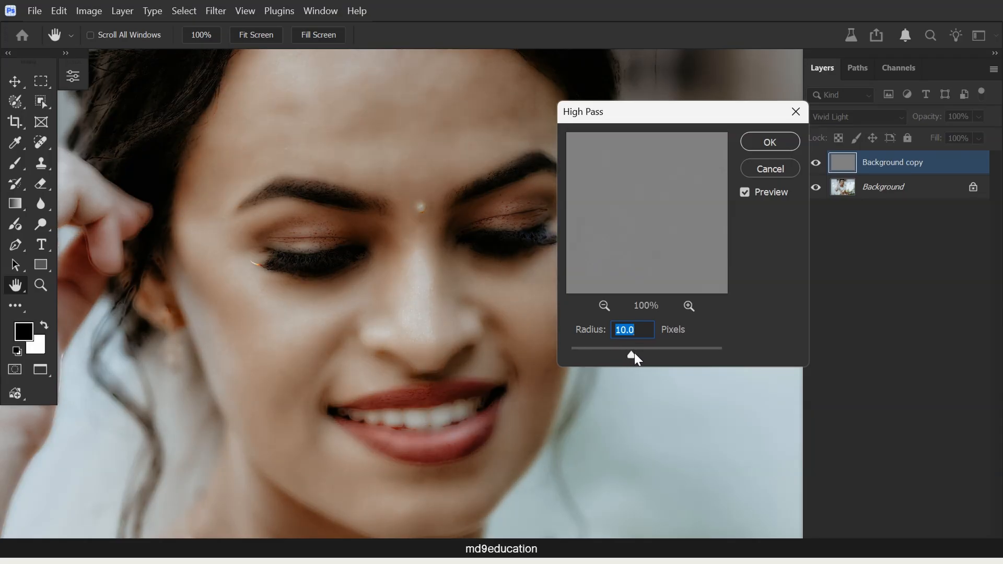
{"action": "left_click_drag", "start_coordinate": [637, 351], "coordinate": [620, 355]}
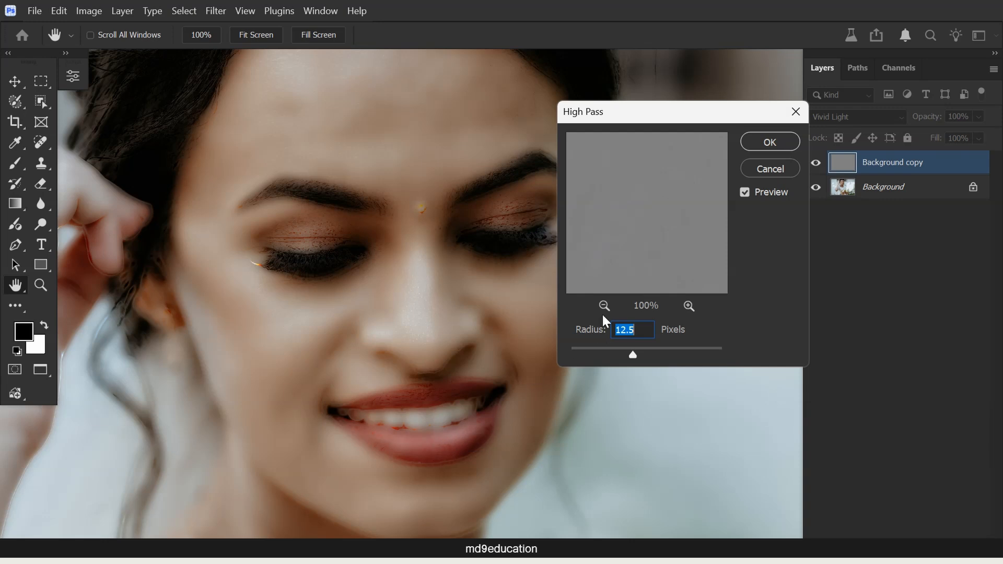
{"action": "left_click", "coordinate": [781, 140]}
{"action": "key", "text": "j"}
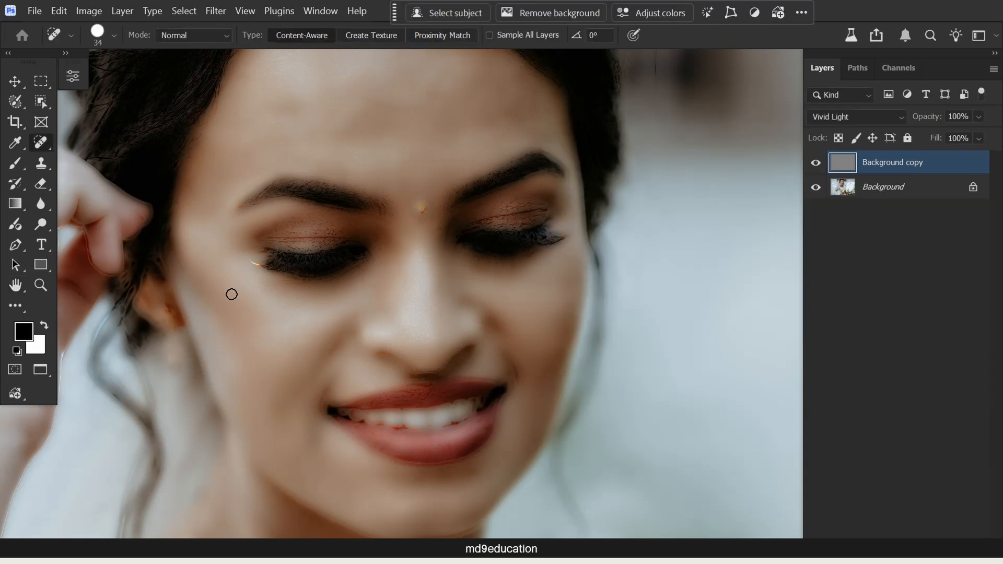
- Apply a Gaussian Blur with a radius of about 2.4 pixels to the Background copy layer, comparing the preview on and off
{"action": "left_click", "coordinate": [226, 12]}
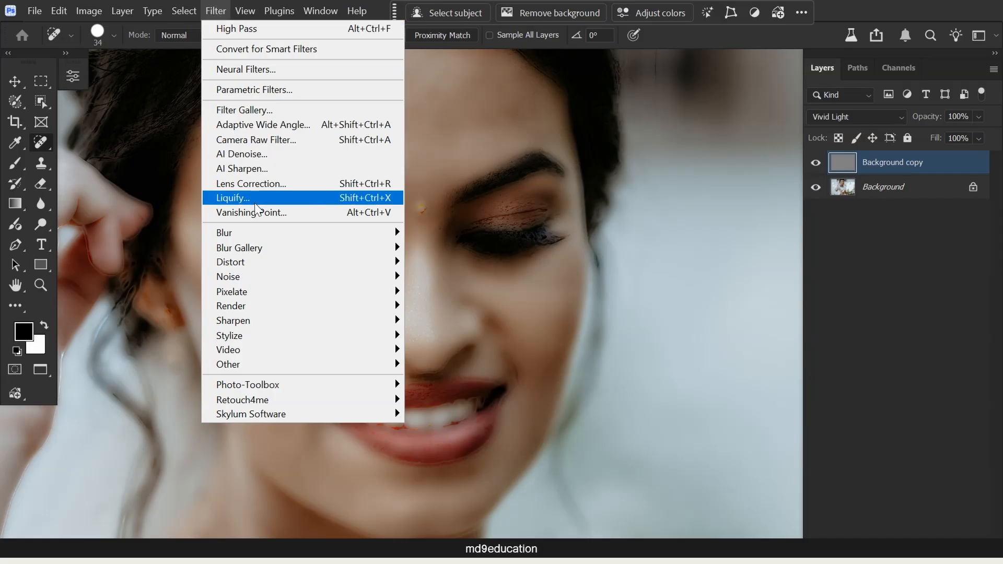
{"action": "mouse_move", "coordinate": [261, 235]}
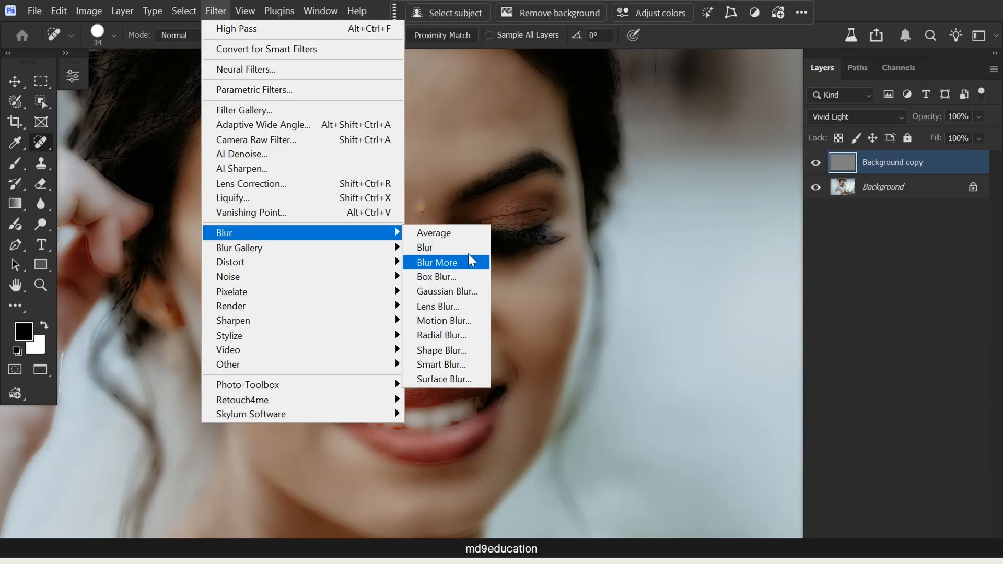
{"action": "left_click", "coordinate": [458, 295]}
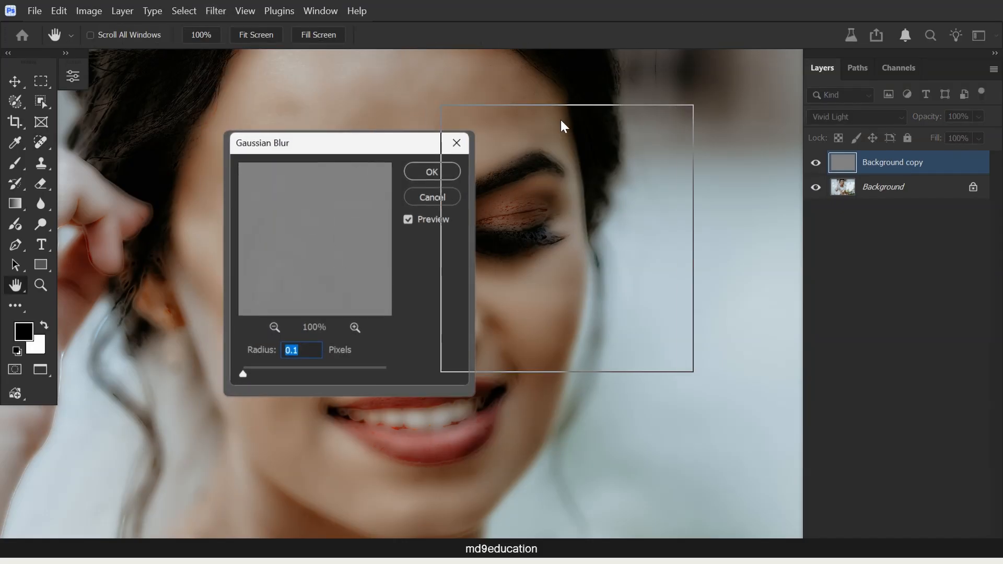
{"action": "left_click_drag", "start_coordinate": [538, 116], "coordinate": [628, 109]}
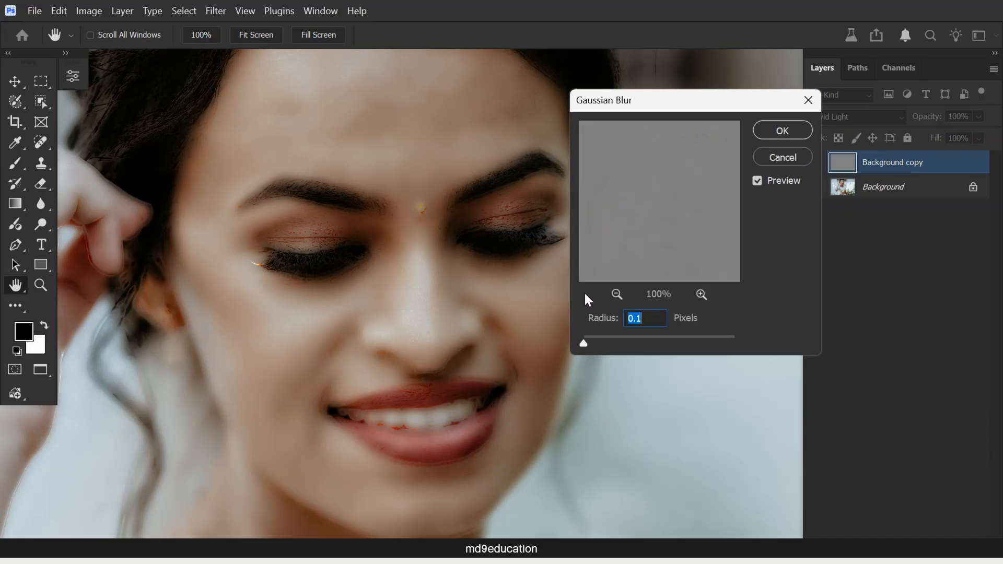
{"action": "left_click_drag", "start_coordinate": [584, 343], "coordinate": [593, 345]}
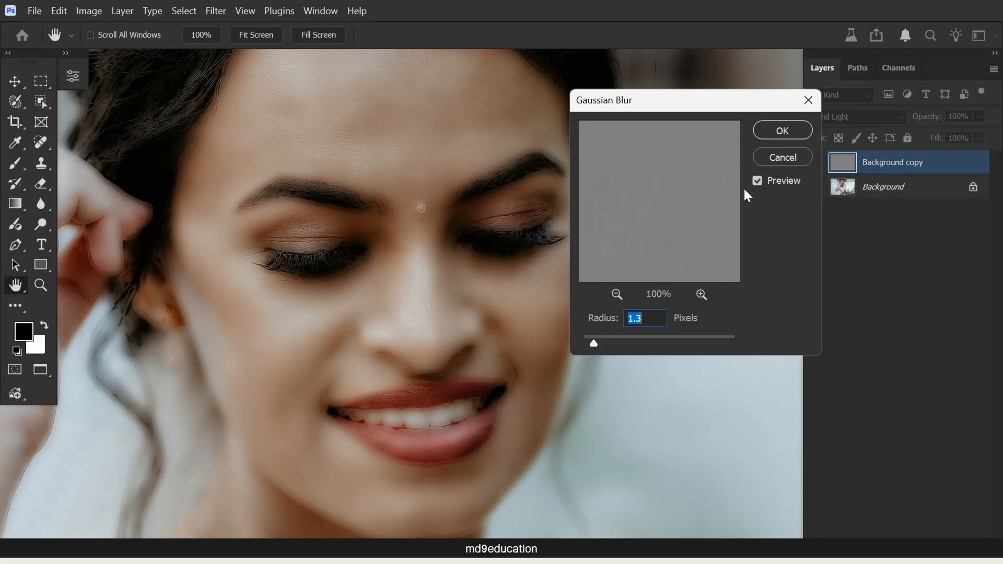
{"action": "left_click", "coordinate": [757, 181]}
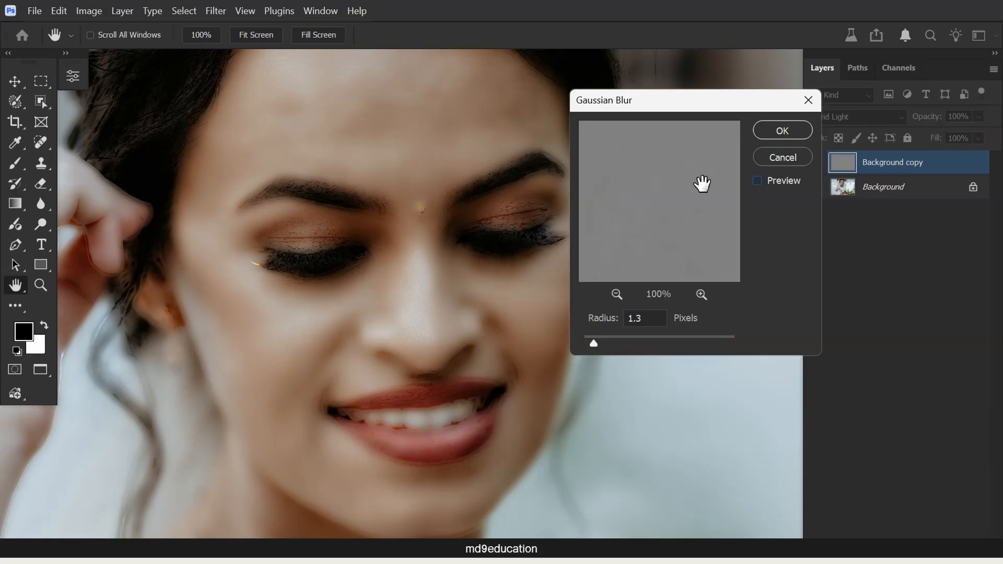
{"action": "left_click", "coordinate": [757, 181]}
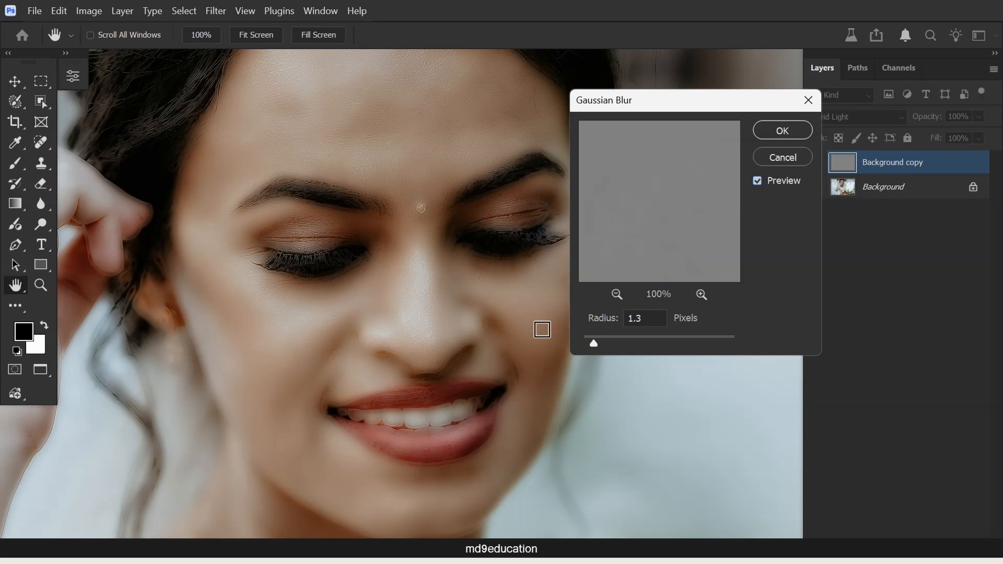
{"action": "left_click_drag", "start_coordinate": [595, 343], "coordinate": [603, 342]}
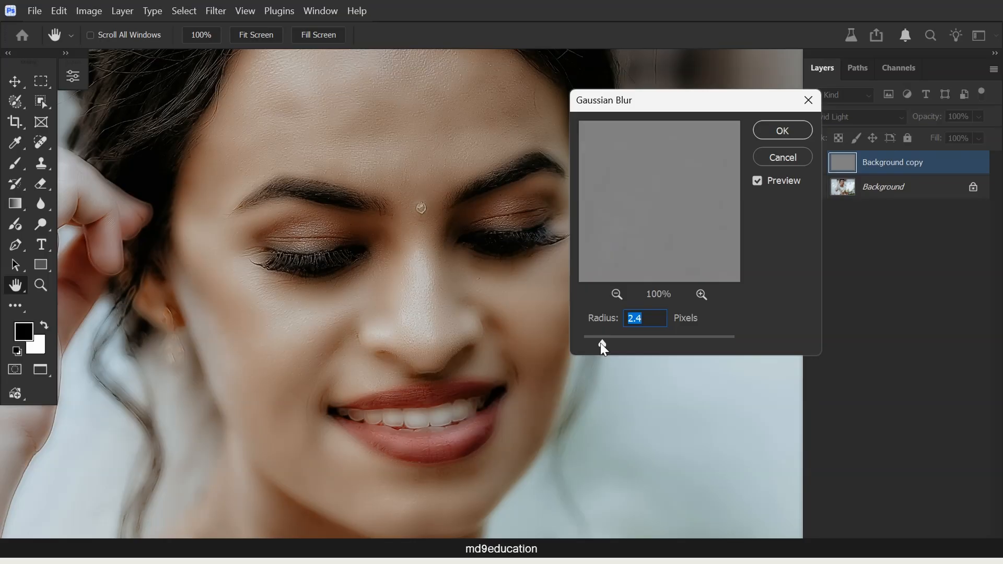
{"action": "left_click_drag", "start_coordinate": [601, 344], "coordinate": [605, 342]}
{"action": "key", "text": "j"}
{"action": "left_click", "coordinate": [792, 130]}
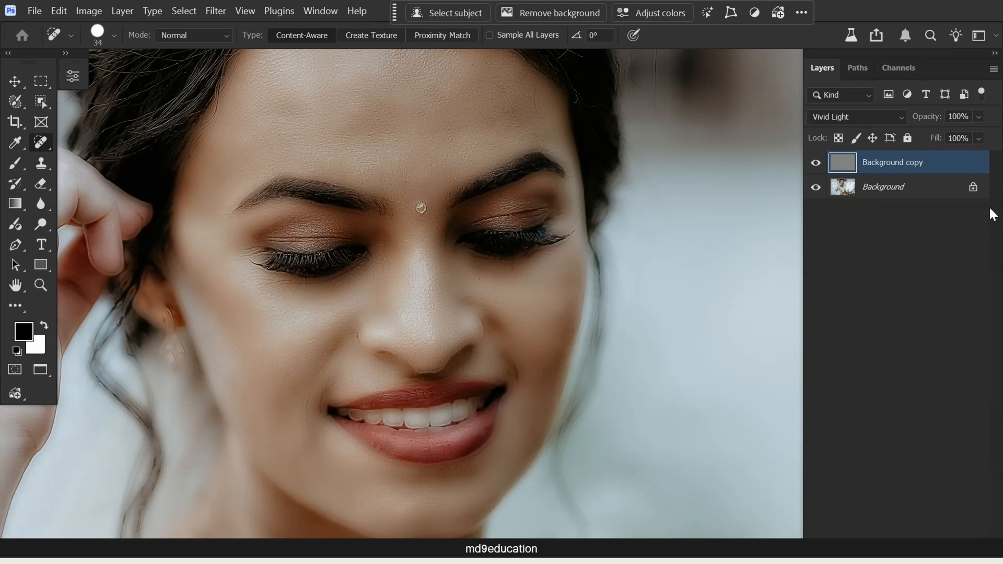
- In the Background copy layer's blending options, split the Underlying Layer's black Blend If slider to 0 / 127
{"action": "double_click", "coordinate": [954, 170]}
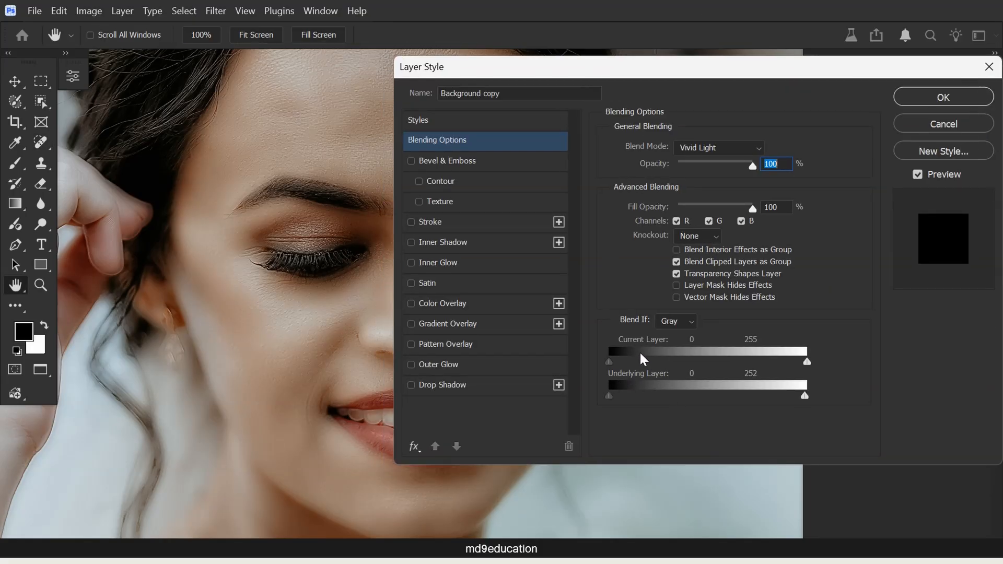
{"action": "left_click_drag", "start_coordinate": [814, 75], "coordinate": [605, 88]}
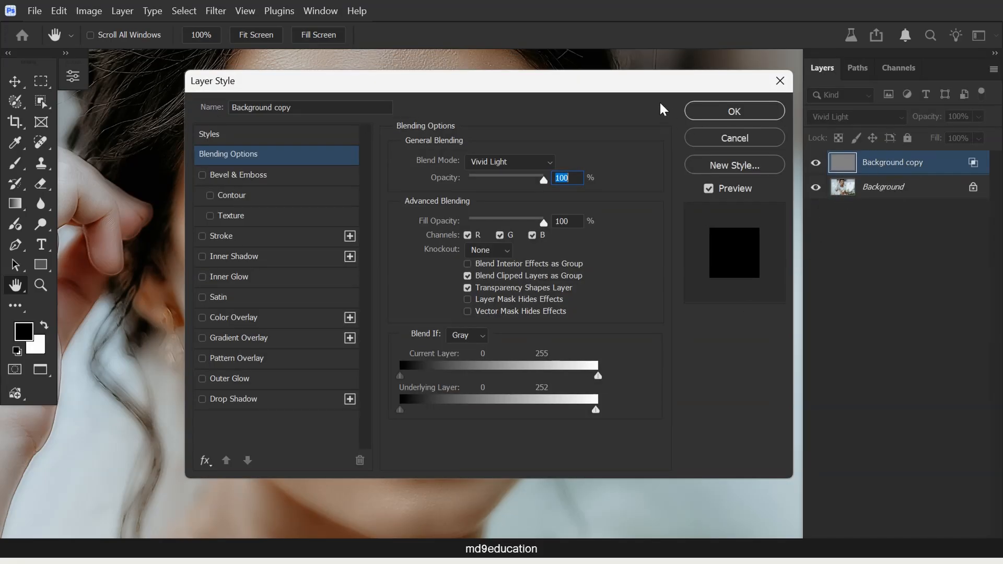
{"action": "left_click_drag", "start_coordinate": [623, 85], "coordinate": [771, 68]}
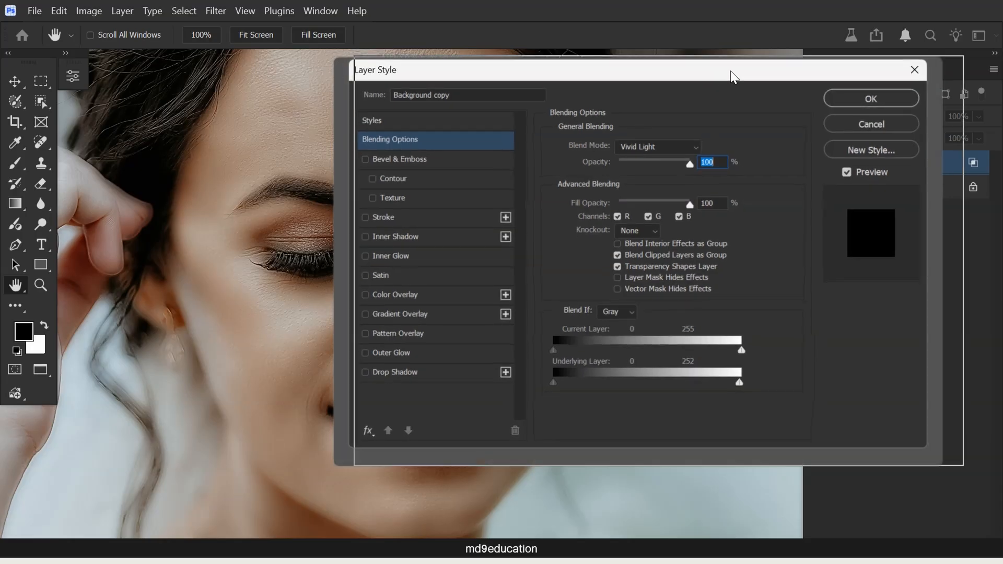
{"action": "left_click_drag", "start_coordinate": [687, 72], "coordinate": [722, 68]}
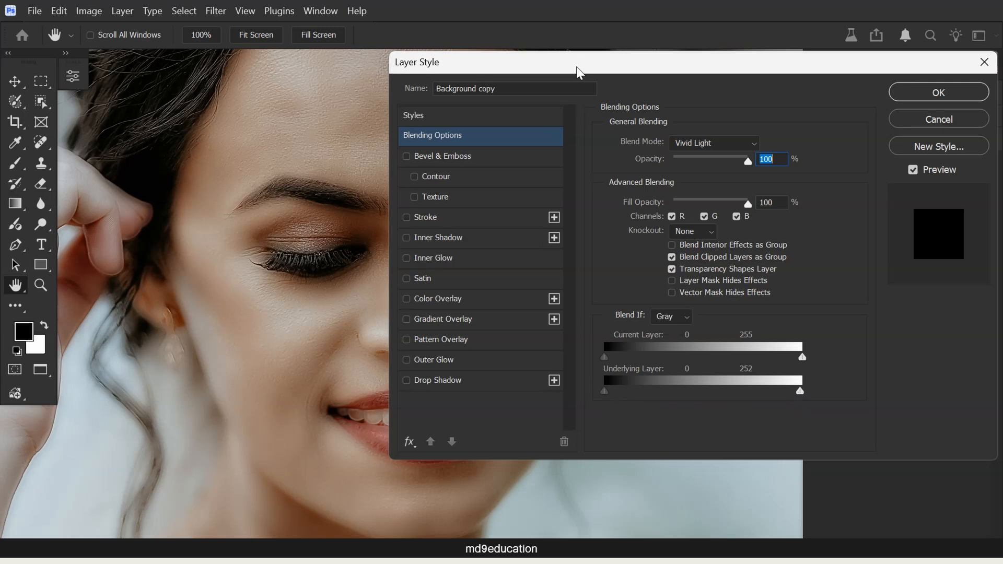
{"action": "left_click_drag", "start_coordinate": [577, 67], "coordinate": [583, 70]}
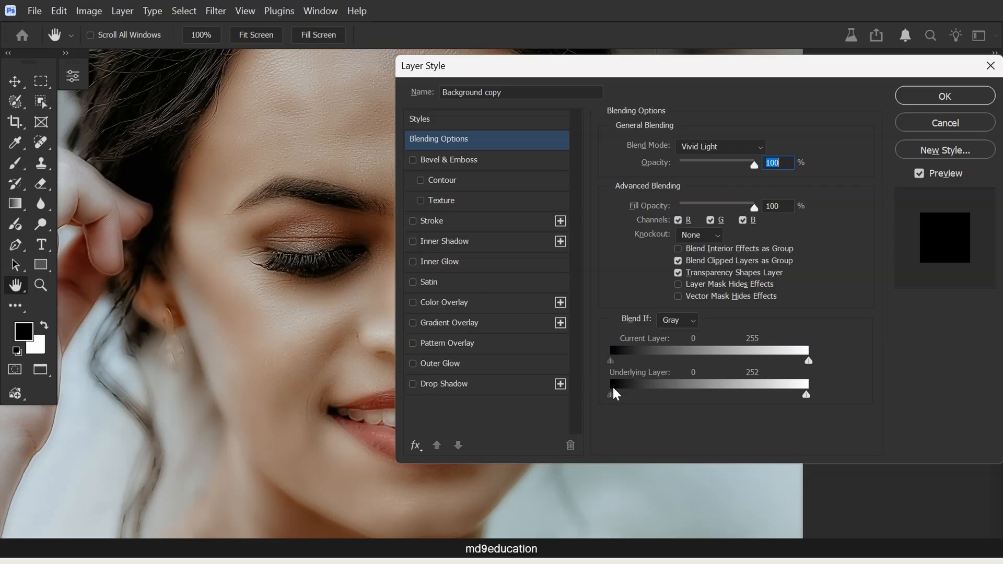
{"action": "key", "text": "alt"}
{"action": "key", "text": "alt"}
{"action": "left_click_drag", "start_coordinate": [618, 397], "coordinate": [685, 401]}
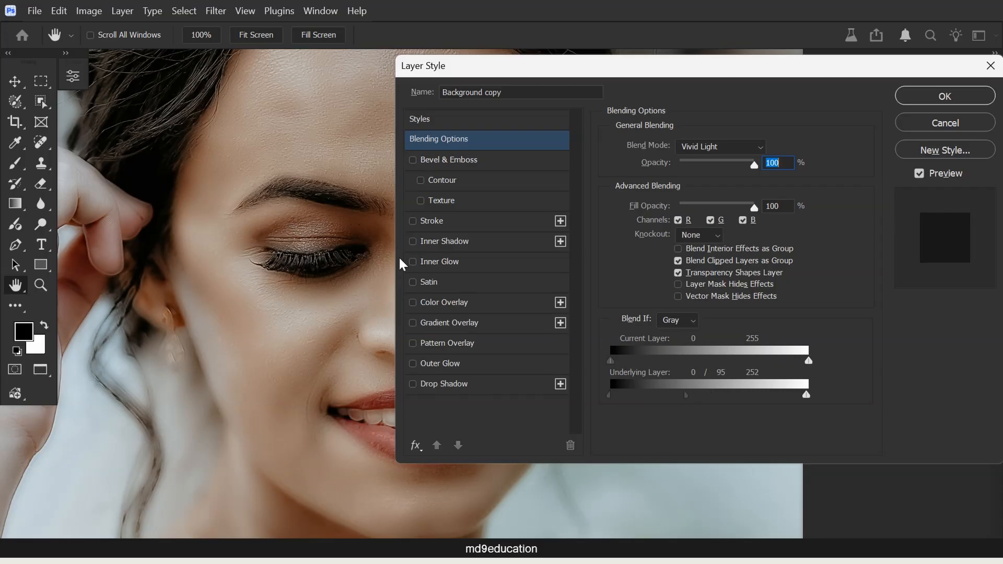
{"action": "left_click_drag", "start_coordinate": [688, 397], "coordinate": [710, 396]}
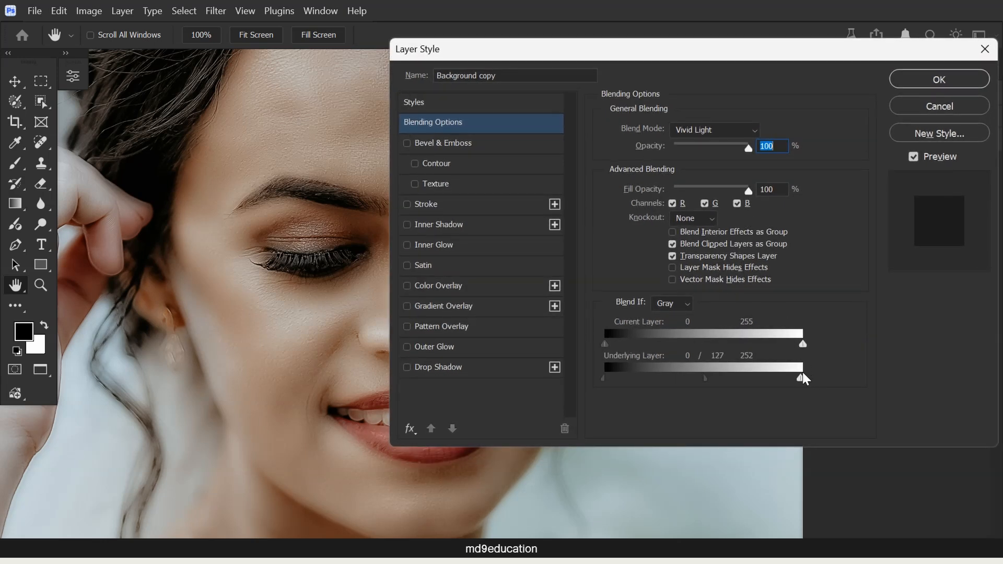
- Split the Underlying Layer's white Blend If slider, take its lower half nearly to the dark end, and apply the blending options
{"action": "key", "text": "alt"}
{"action": "left_click_drag", "start_coordinate": [798, 378], "coordinate": [791, 378]}
{"action": "left_click_drag", "start_coordinate": [727, 389], "coordinate": [662, 389]}
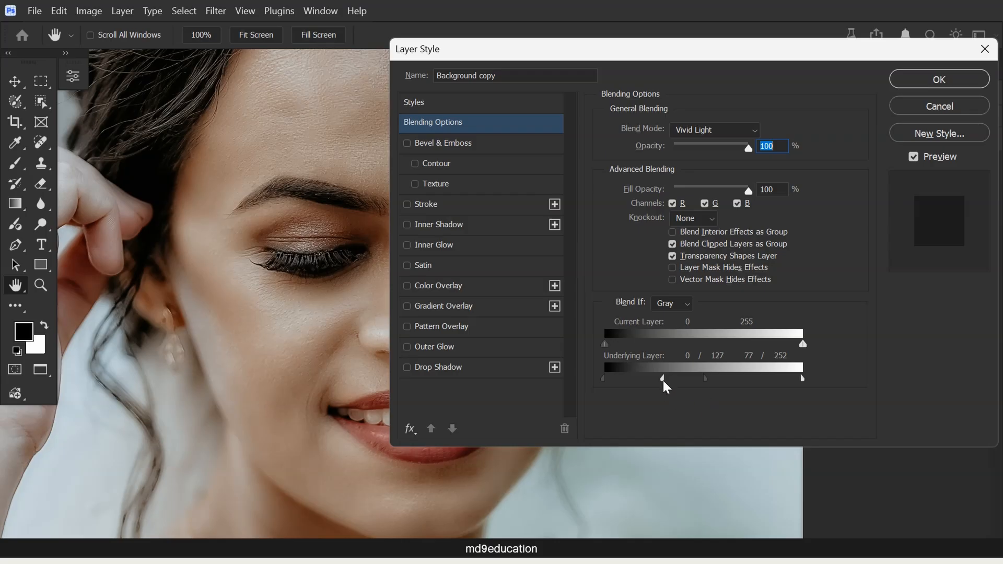
{"action": "left_click_drag", "start_coordinate": [664, 383], "coordinate": [609, 381]}
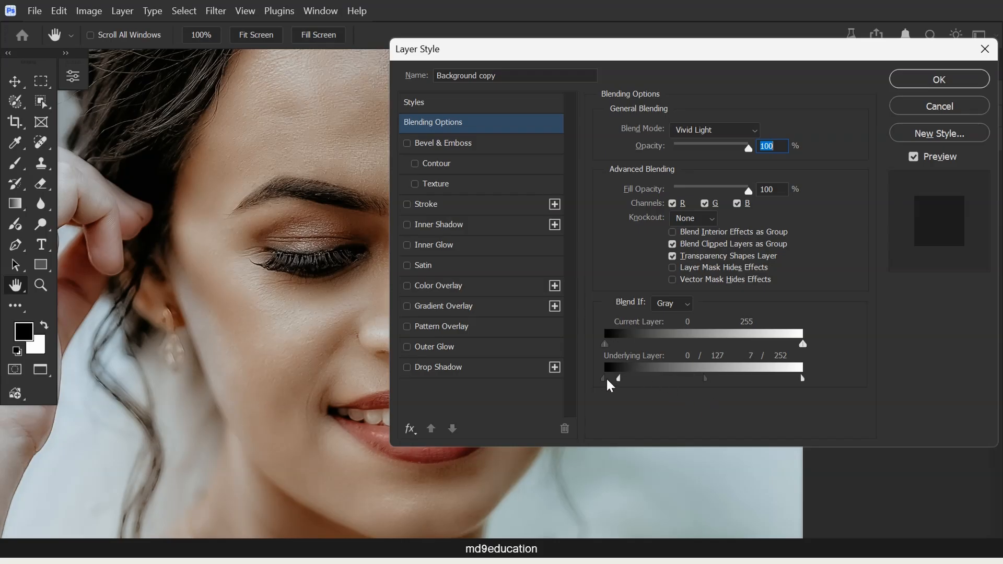
{"action": "left_click", "coordinate": [925, 78]}
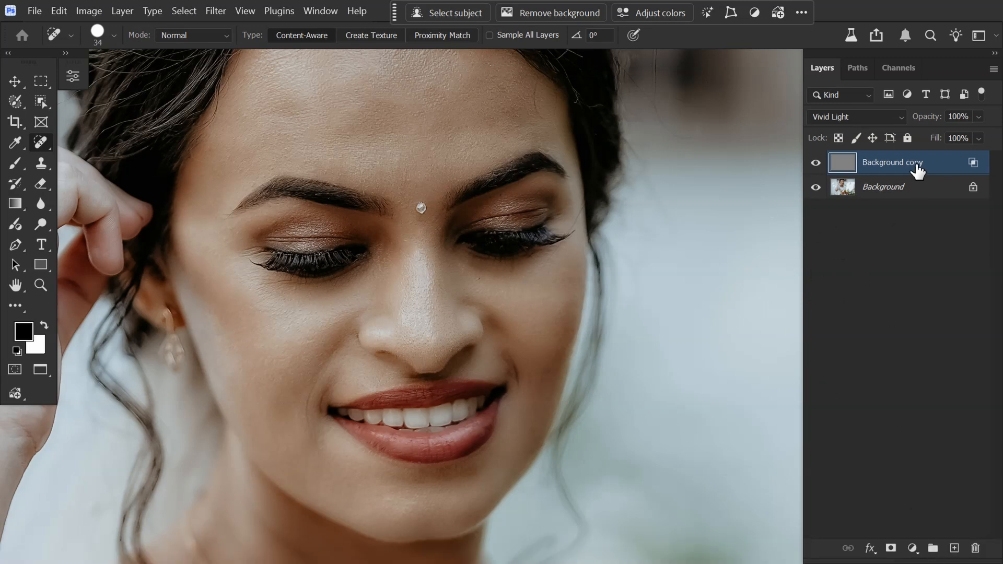
- Add a black layer mask to the Background copy layer and choose the Brush tool with white as the foreground color
{"action": "left_click", "coordinate": [891, 549], "text": "alt"}
{"action": "key", "text": "v"}
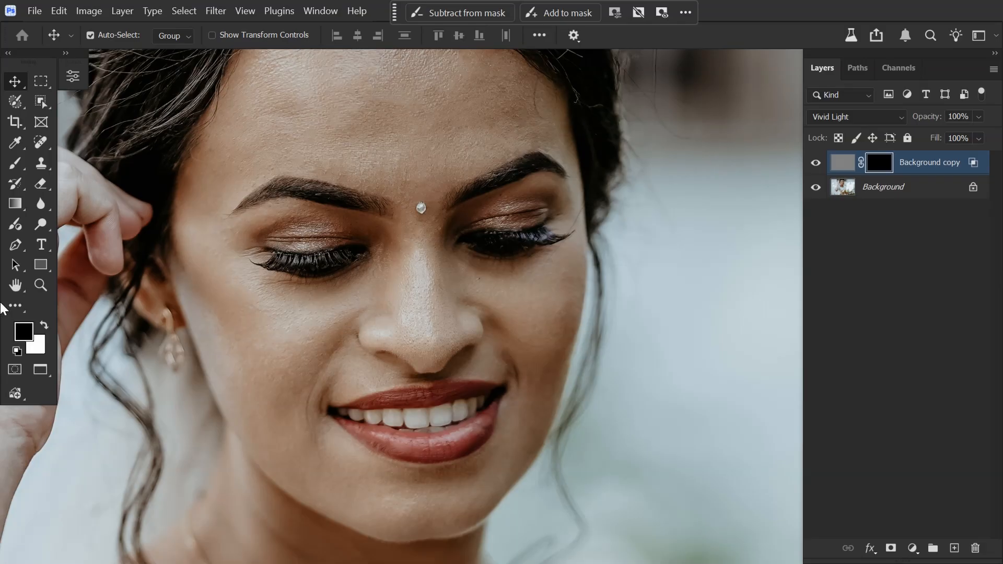
{"action": "left_click", "coordinate": [15, 163]}
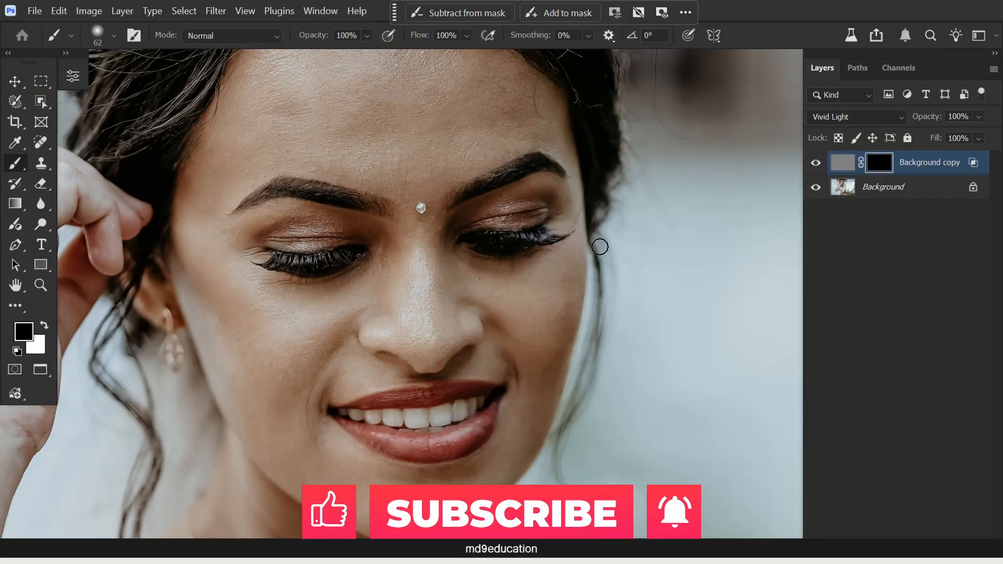
{"action": "left_click", "coordinate": [44, 326]}
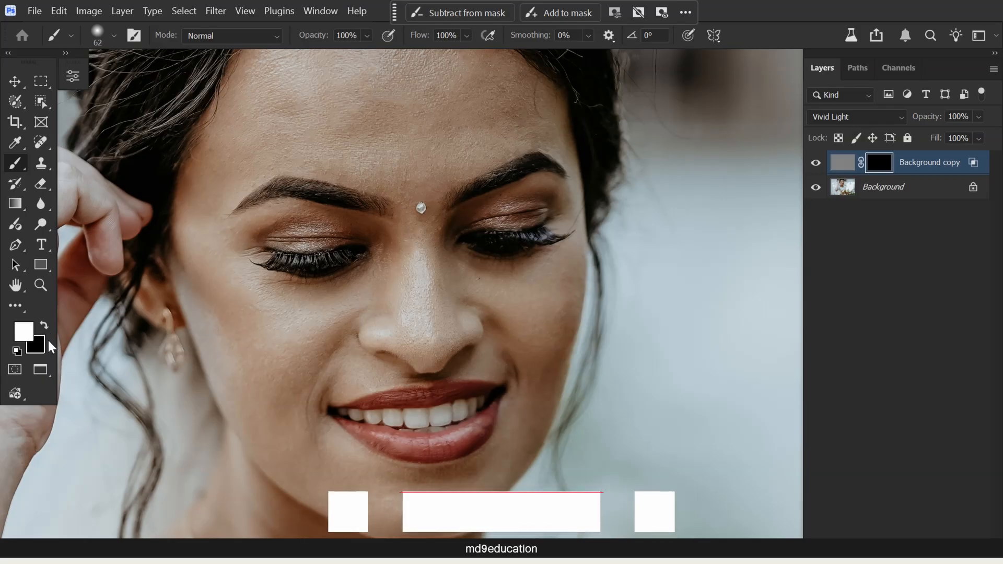
- Set the soft brush to 100% flow and a size of 183 px
{"action": "left_click", "coordinate": [467, 35]}
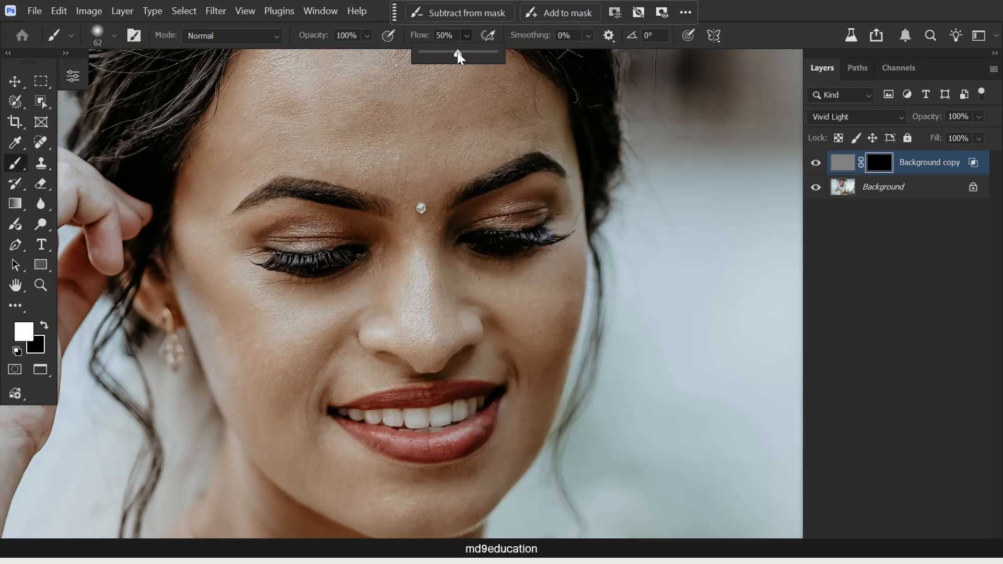
{"action": "left_click_drag", "start_coordinate": [465, 51], "coordinate": [510, 44]}
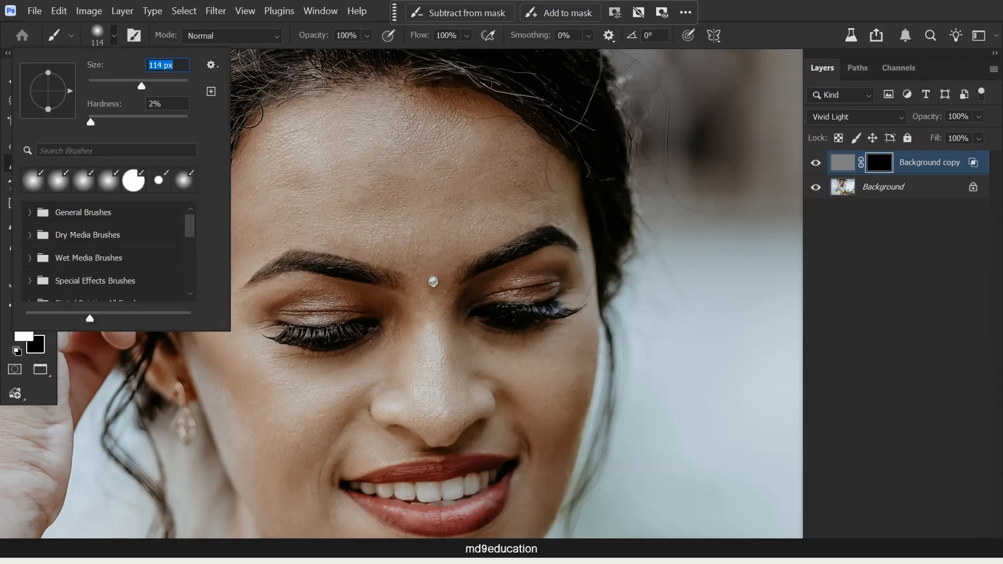
{"action": "left_click_drag", "start_coordinate": [142, 88], "coordinate": [159, 89]}
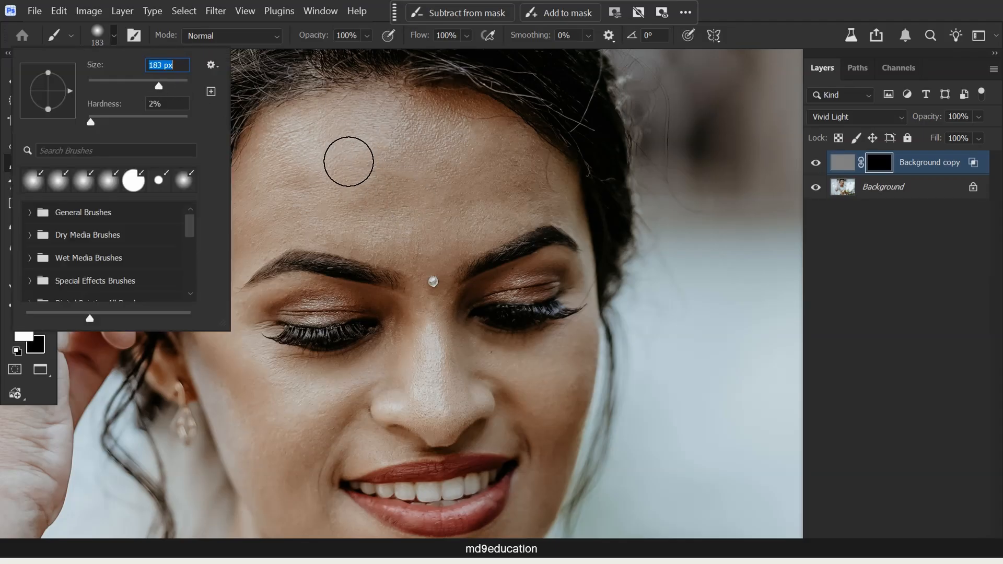
- Paint white on the Background copy layer's mask over the skin of the forehead, cheeks and neck
{"action": "mouse_move", "coordinate": [348, 161]}
{"action": "left_mouse_down"}
{"action": "mouse_move", "coordinate": [299, 143]}
{"action": "mouse_move", "coordinate": [269, 193]}
{"action": "mouse_move", "coordinate": [307, 174]}
{"action": "left_mouse_up"}
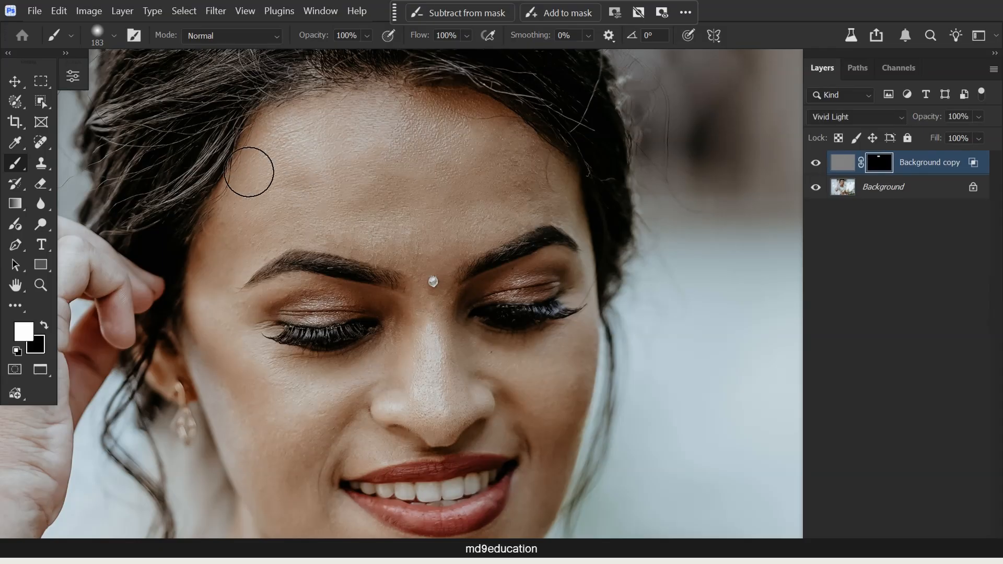
{"action": "scroll", "coordinate": [556, 195], "scroll_direction": "down", "scroll_amount": 3}
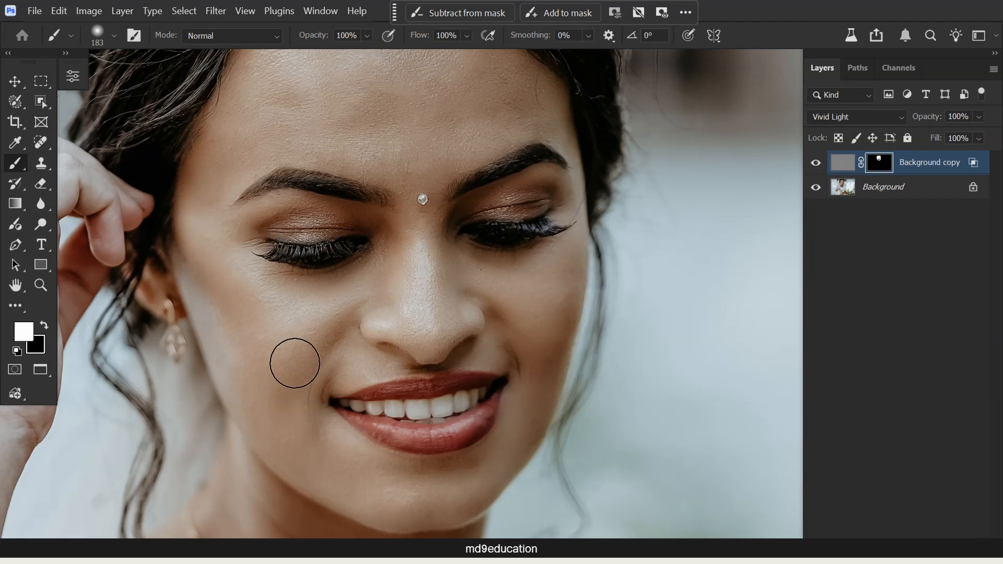
{"action": "mouse_move", "coordinate": [531, 339]}
{"action": "left_mouse_down"}
{"action": "mouse_move", "coordinate": [510, 321]}
{"action": "mouse_move", "coordinate": [514, 304]}
{"action": "mouse_move", "coordinate": [547, 329]}
{"action": "left_mouse_up"}
{"action": "key", "text": "space"}
{"action": "left_click_drag", "start_coordinate": [400, 496], "coordinate": [407, 246]}
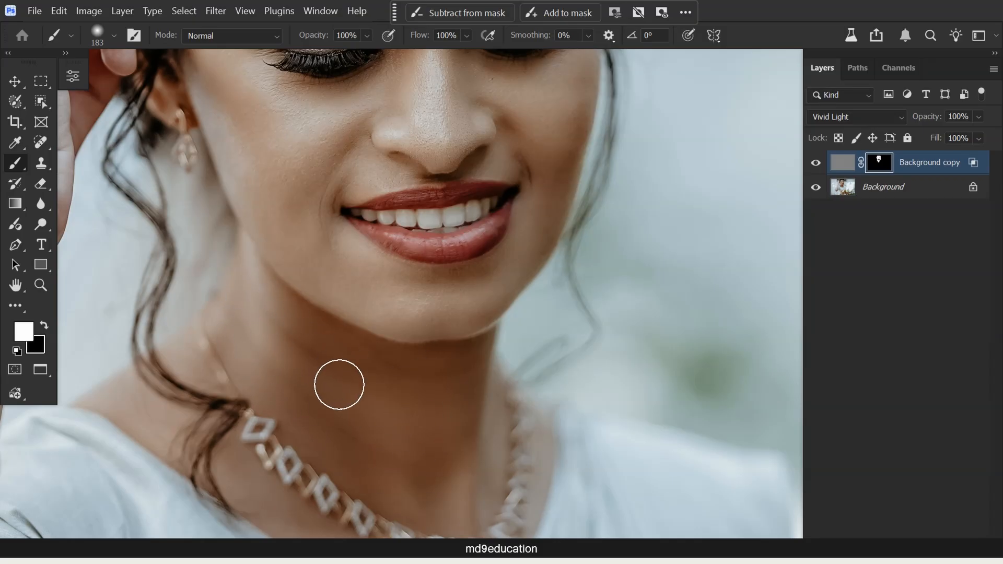
{"action": "left_click_drag", "start_coordinate": [347, 376], "coordinate": [371, 225]}
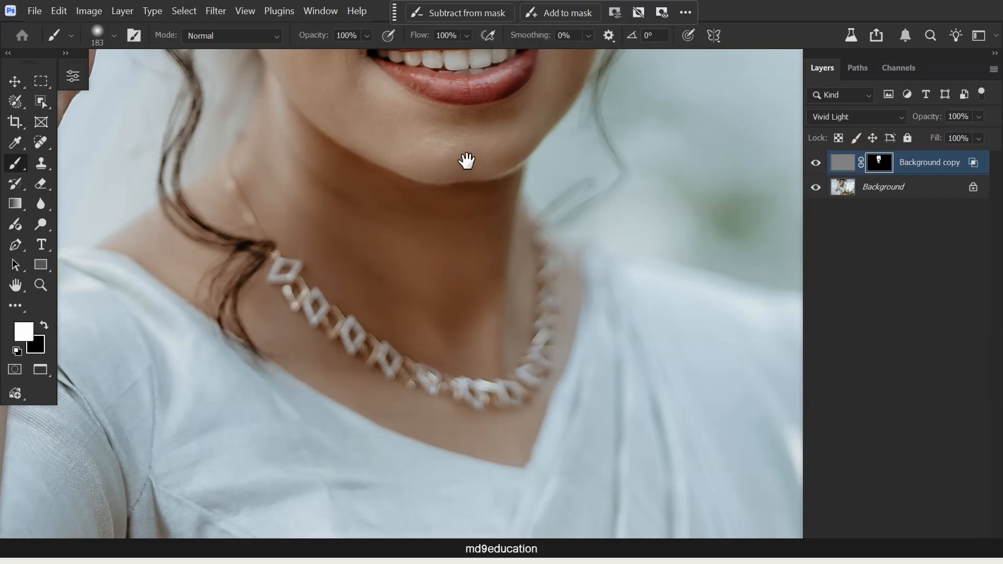
{"action": "left_click_drag", "start_coordinate": [466, 163], "coordinate": [475, 360]}
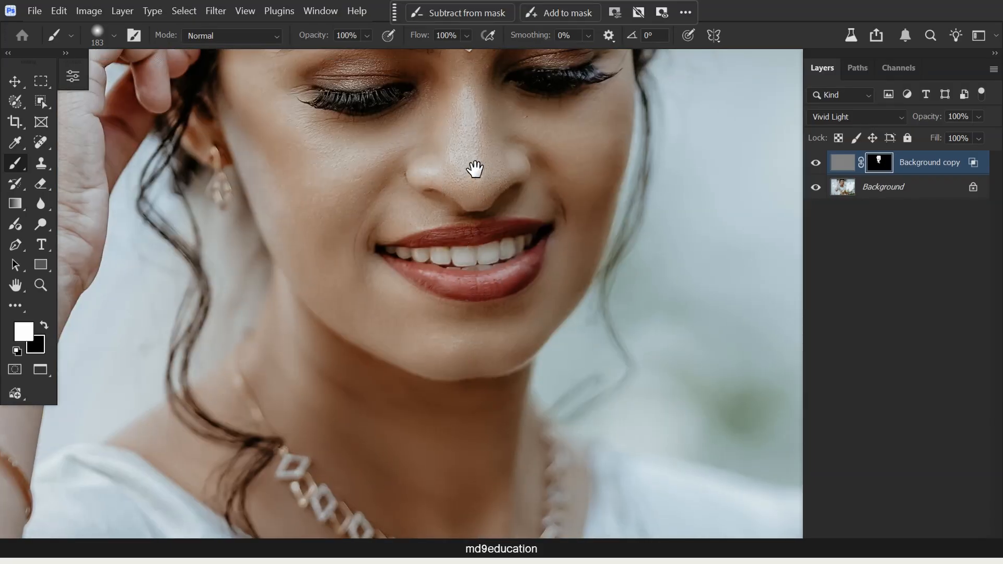
- Compare the portrait before and after smoothing by switching the Background copy layer's visibility off and on
{"action": "scroll", "coordinate": [473, 168], "scroll_direction": "up", "scroll_amount": 5}
{"action": "key", "text": "ctrl+0"}
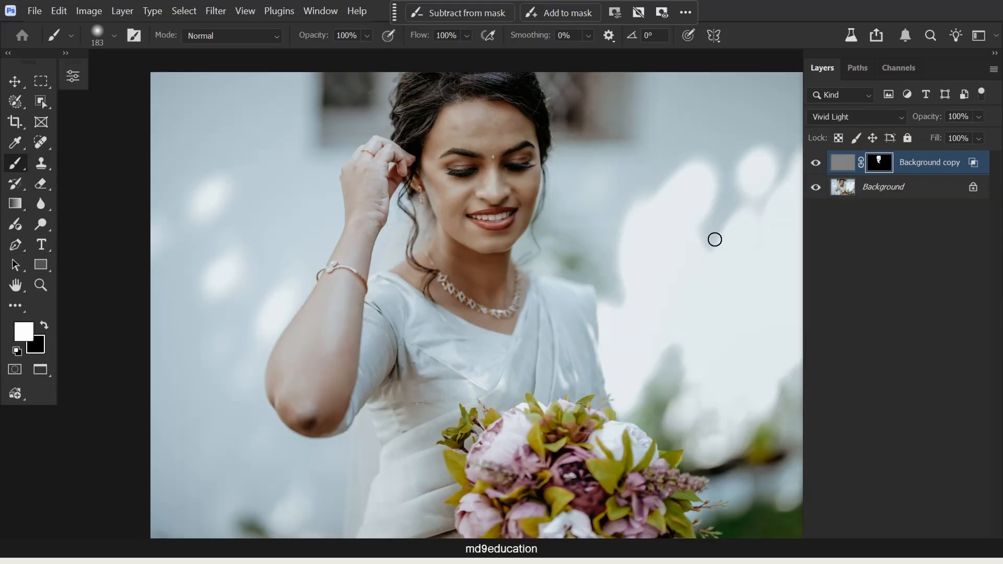
{"action": "key", "text": "ctrl+plus"}
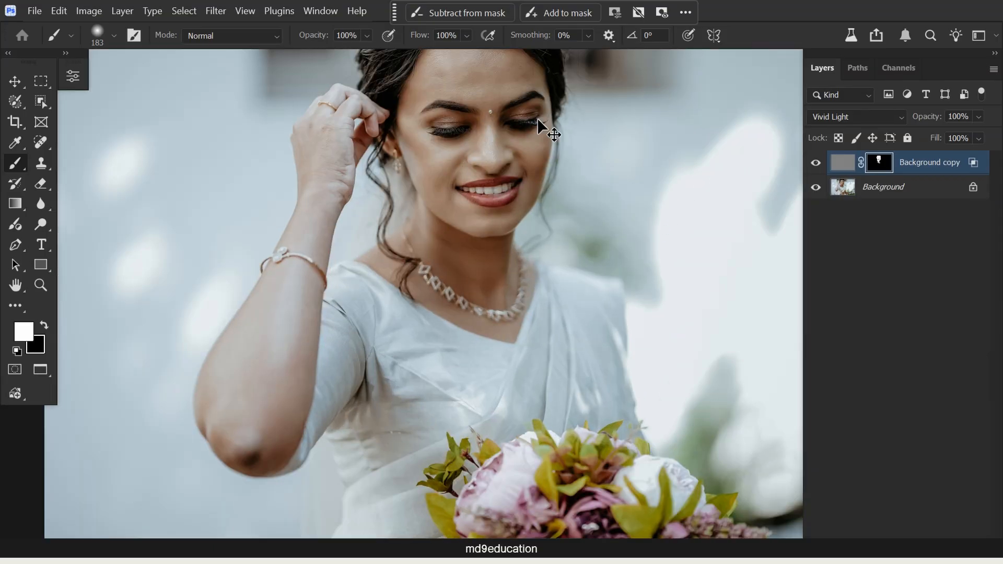
{"action": "key", "text": "ctrl+plus"}
{"action": "left_click", "coordinate": [815, 162]}
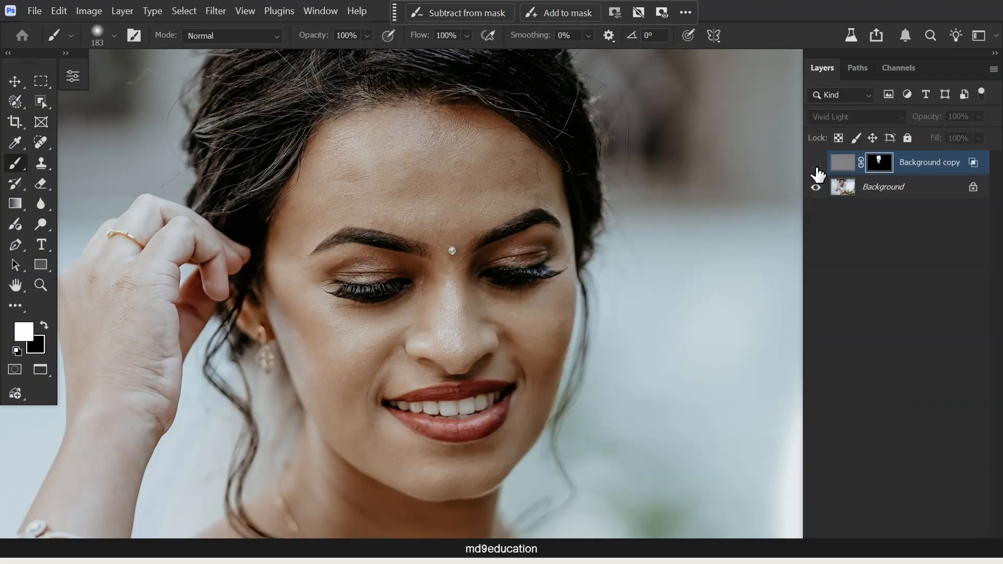
{"action": "left_click", "coordinate": [816, 165]}
{"action": "left_click", "coordinate": [816, 164]}
{"action": "left_click", "coordinate": [816, 165]}
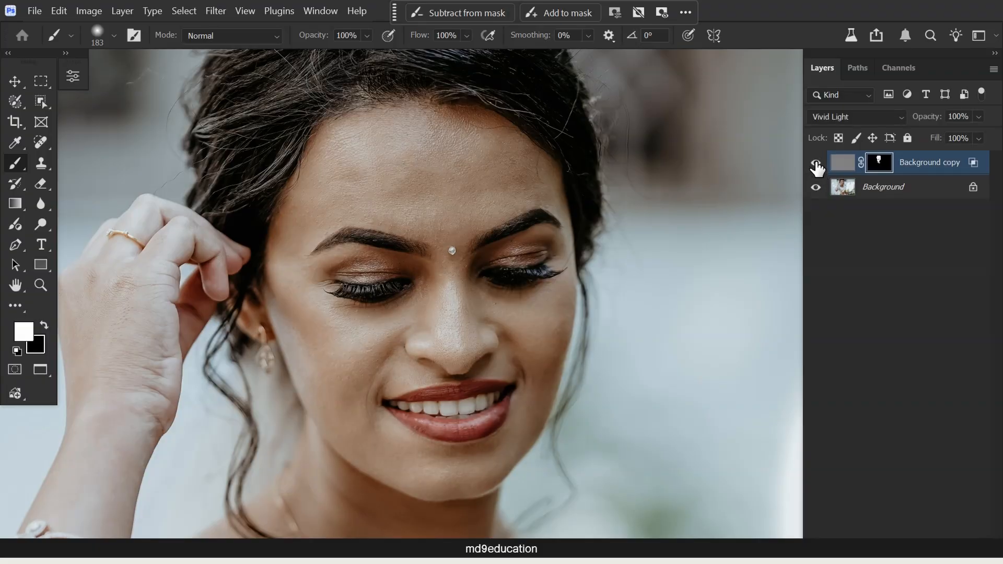
{"action": "left_click", "coordinate": [816, 164]}
{"action": "left_click", "coordinate": [817, 165]}
{"action": "left_click", "coordinate": [816, 165]}
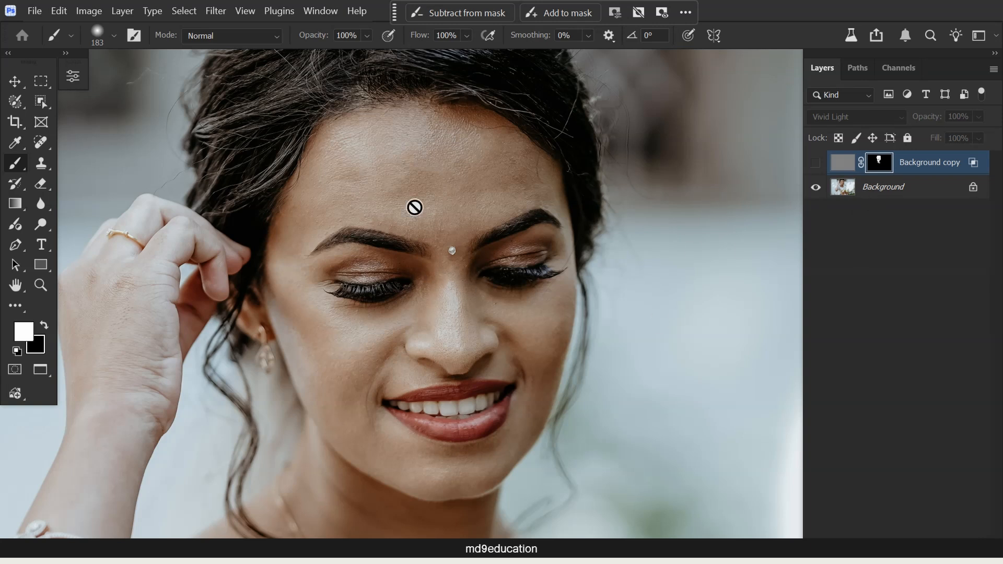
{"action": "left_click", "coordinate": [815, 162]}
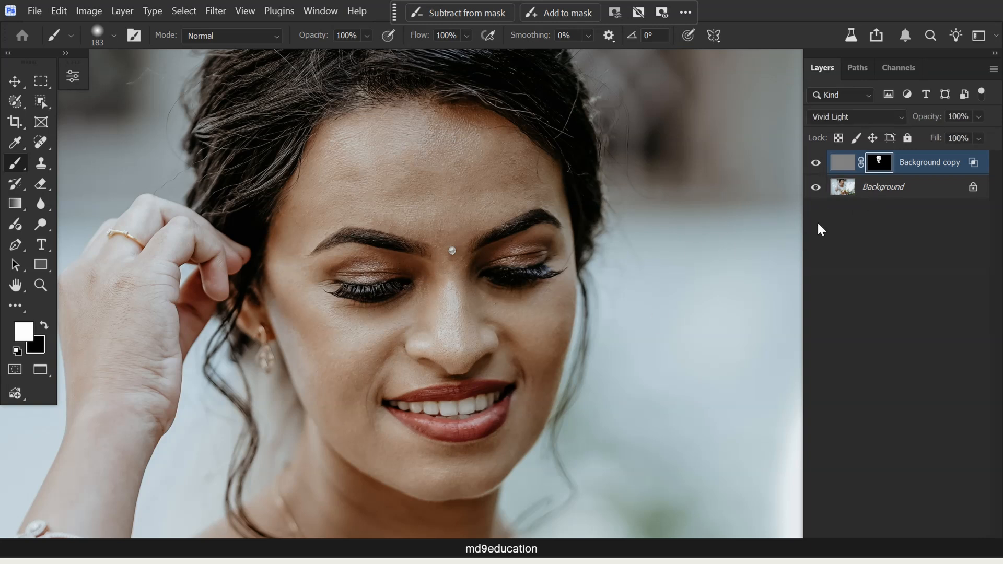
{"action": "left_click", "coordinate": [815, 162]}
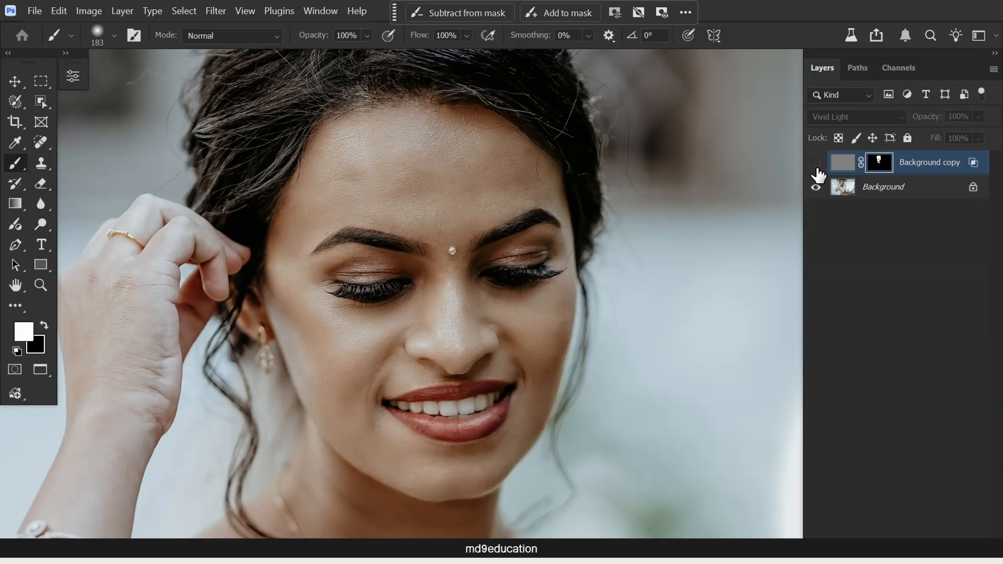
{"action": "left_click", "coordinate": [816, 163]}
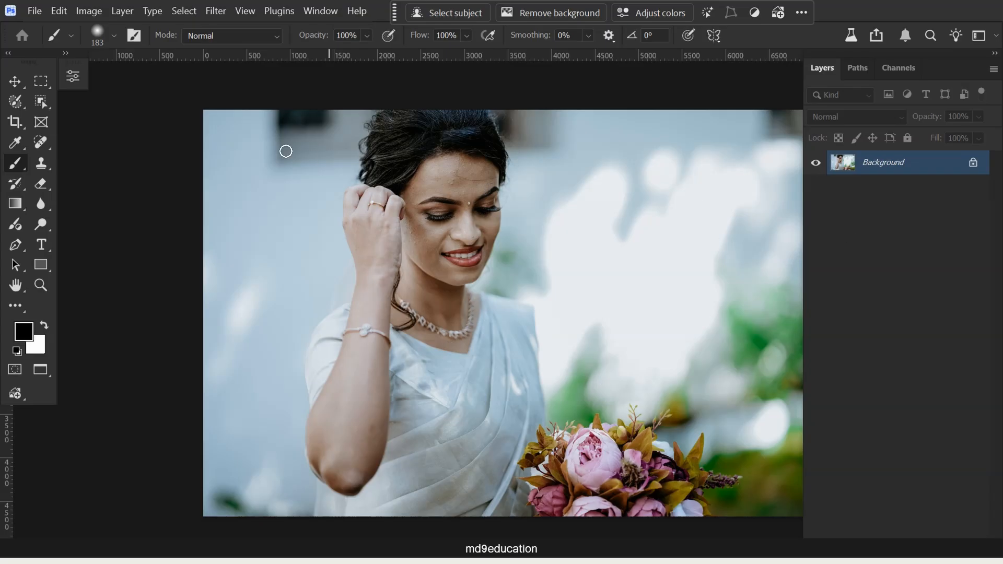
- With the second bridal photo in view, display the Actions panel and clear all its actions
{"action": "scroll", "coordinate": [478, 168], "scroll_direction": "up", "scroll_amount": 3}
{"action": "scroll", "coordinate": [479, 168], "scroll_direction": "up", "scroll_amount": 3}
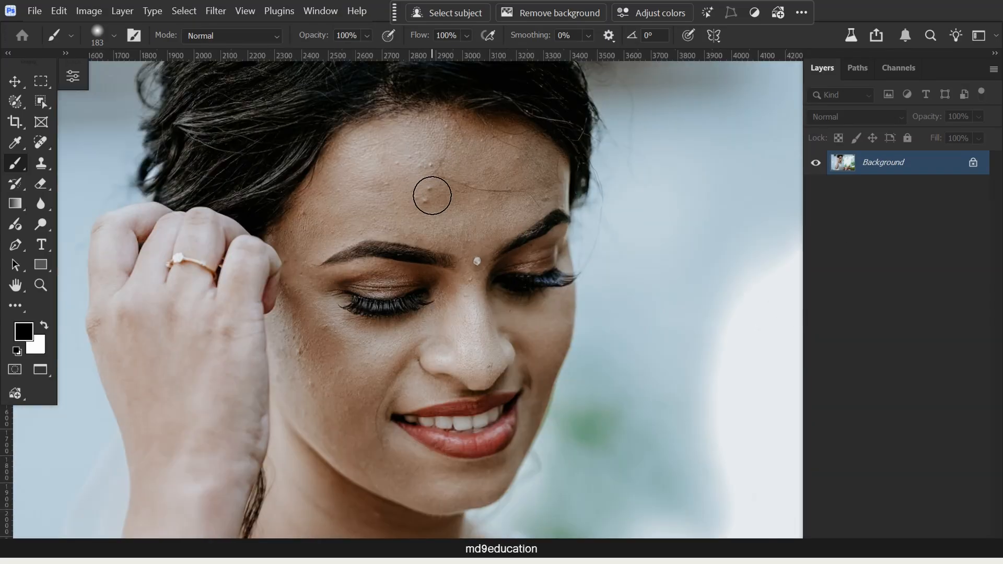
{"action": "scroll", "coordinate": [433, 193], "scroll_direction": "down", "scroll_amount": 2}
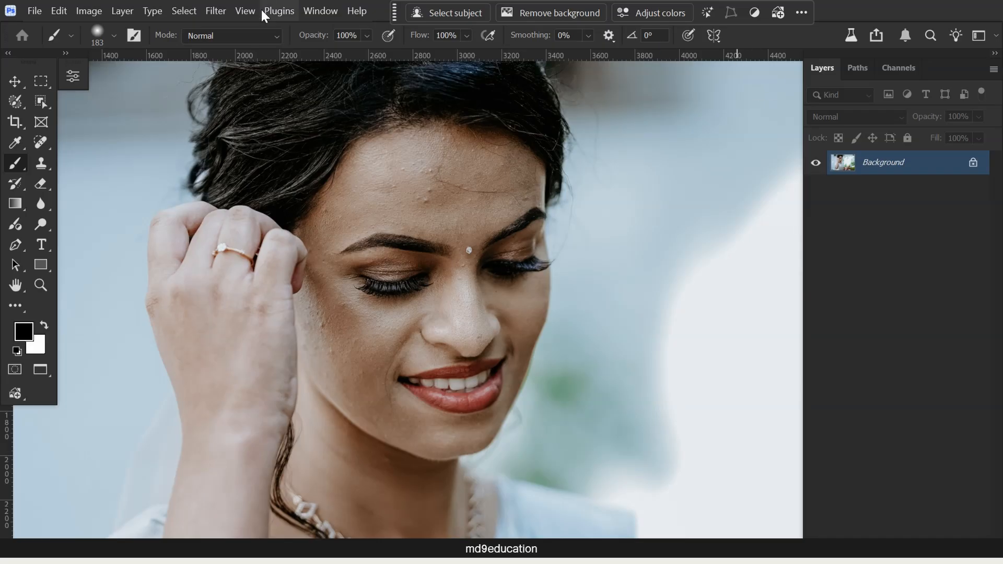
{"action": "left_click", "coordinate": [332, 12]}
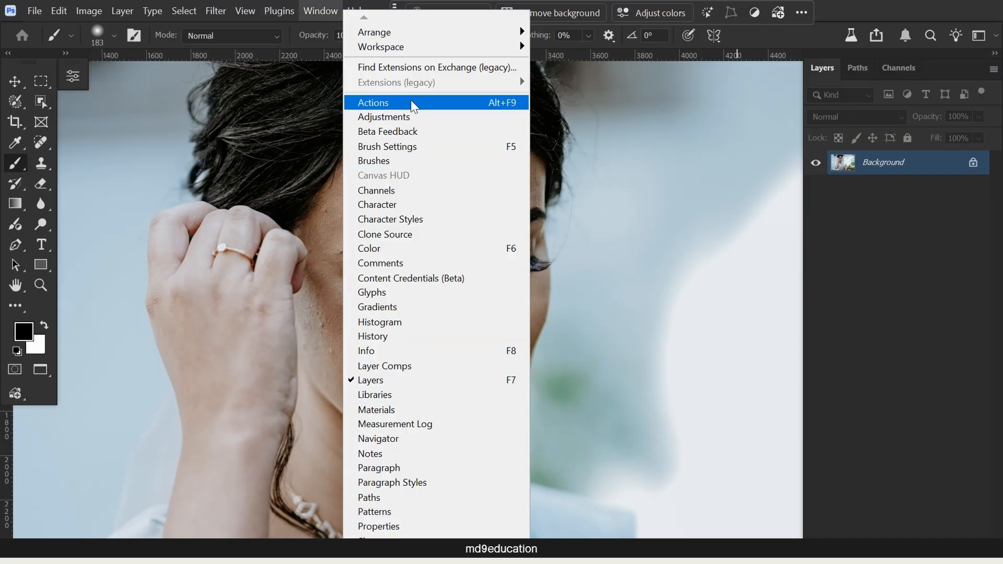
{"action": "left_click", "coordinate": [549, 154]}
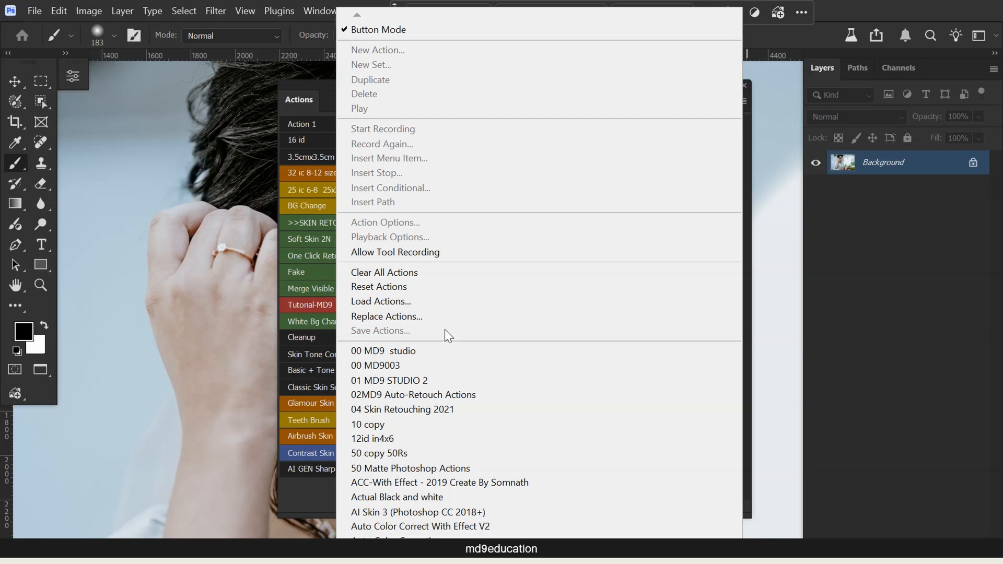
{"action": "left_click", "coordinate": [452, 279]}
{"action": "key", "text": "Return"}
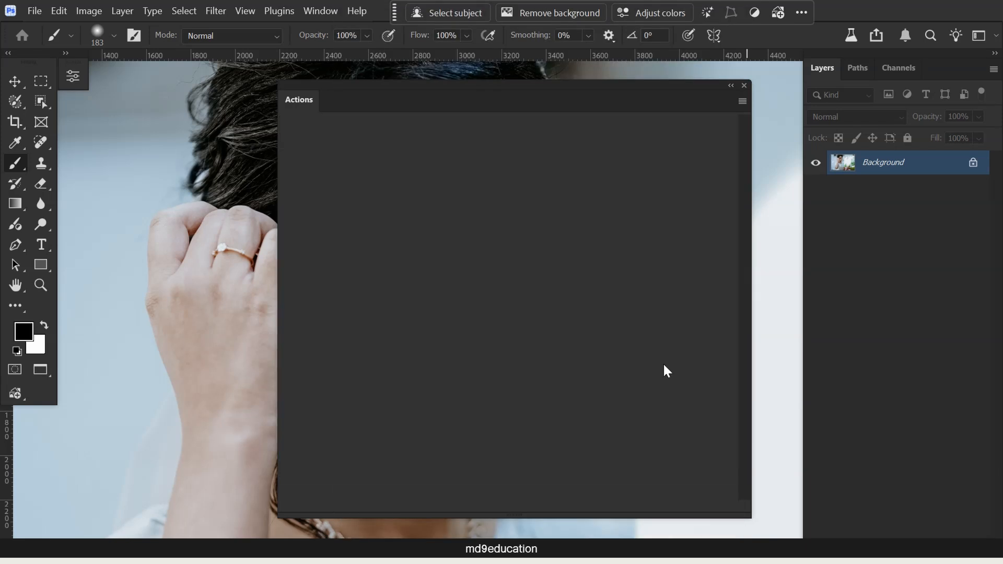
- Narrow the Actions panel so the face is uncovered and switch off its Button Mode
{"action": "left_click_drag", "start_coordinate": [277, 518], "coordinate": [746, 515]}
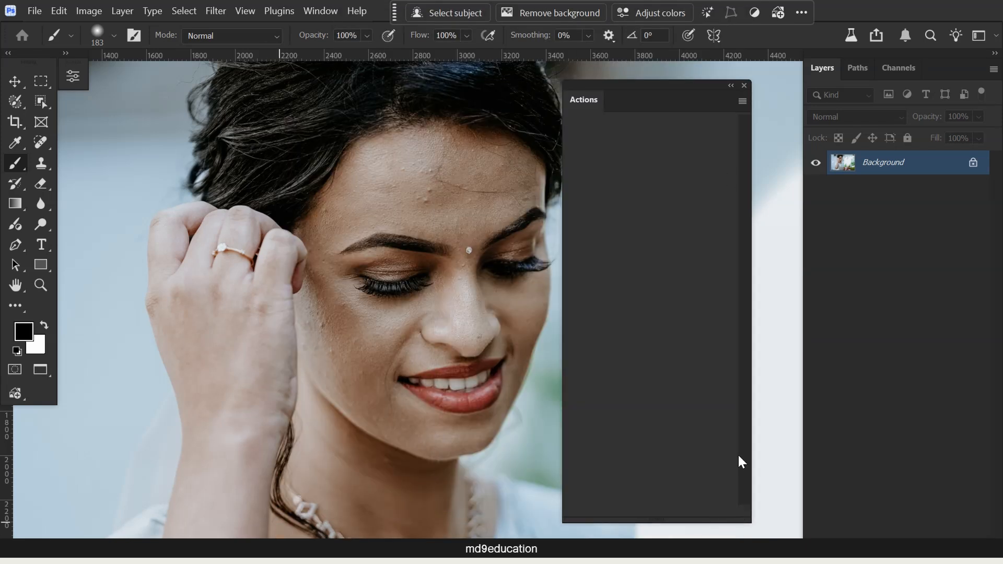
{"action": "left_click", "coordinate": [737, 101]}
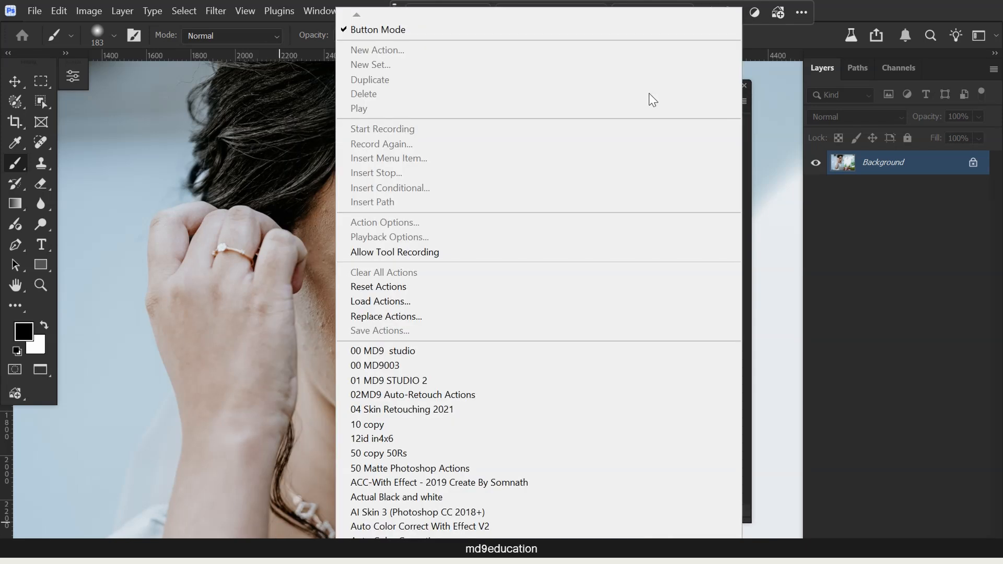
{"action": "left_click", "coordinate": [353, 29]}
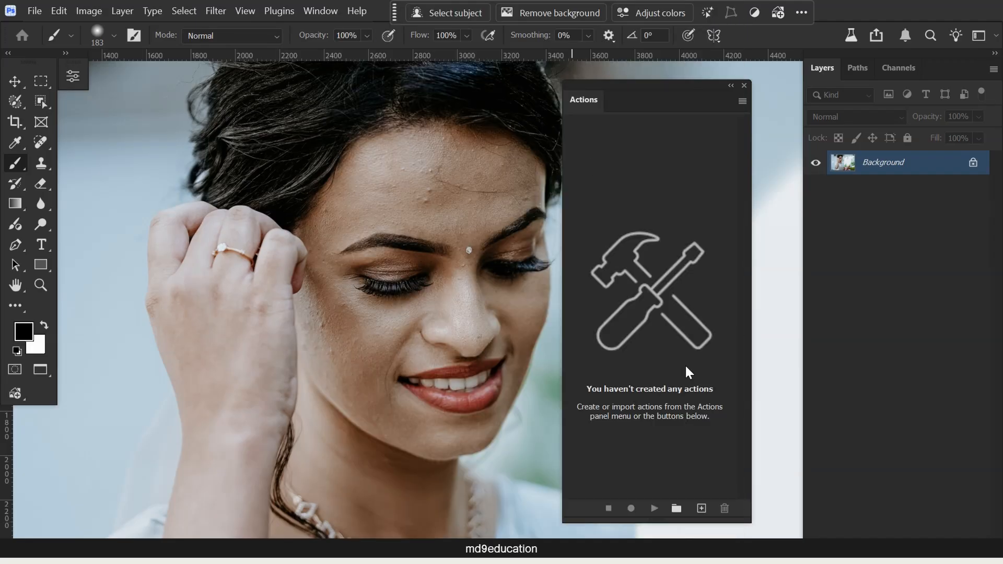
- Create a new action set named Skin Retouch 27.3 and move the Actions panel clear of the portrait
{"action": "left_click", "coordinate": [677, 510]}
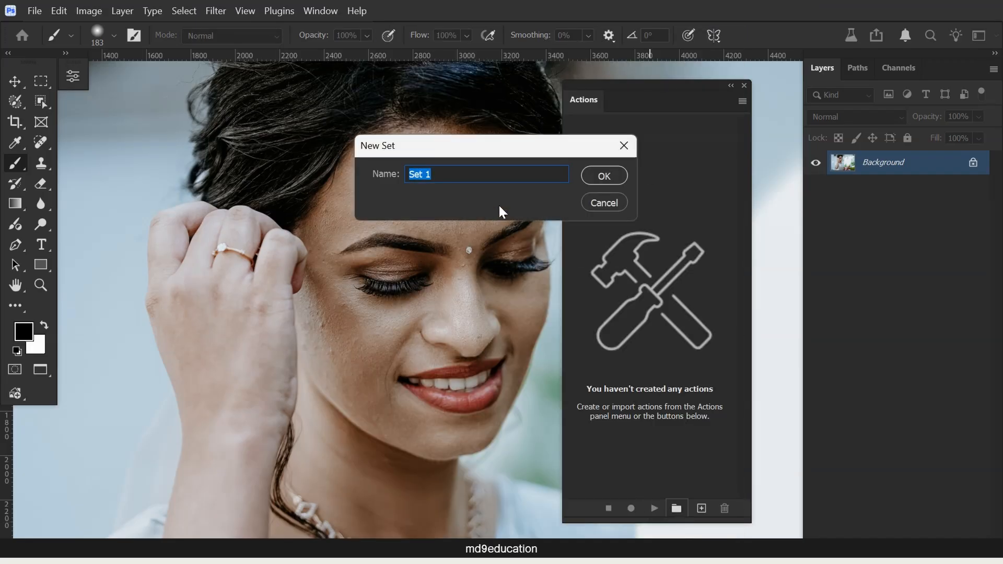
{"action": "type", "text": "Skin Retouch "}
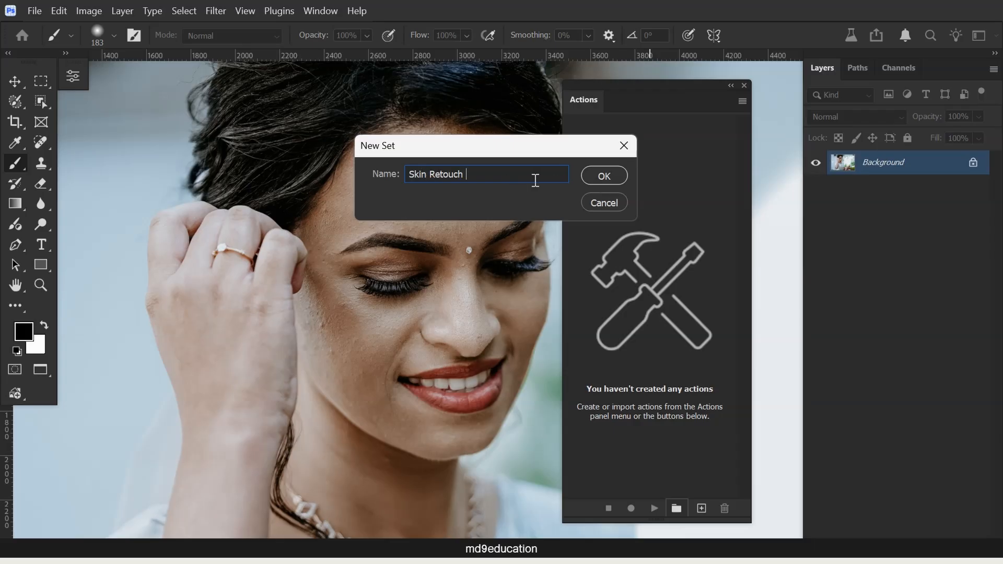
{"action": "type", "text": "27.3"}
{"action": "left_click", "coordinate": [607, 177]}
{"action": "left_click_drag", "start_coordinate": [621, 84], "coordinate": [666, 80]}
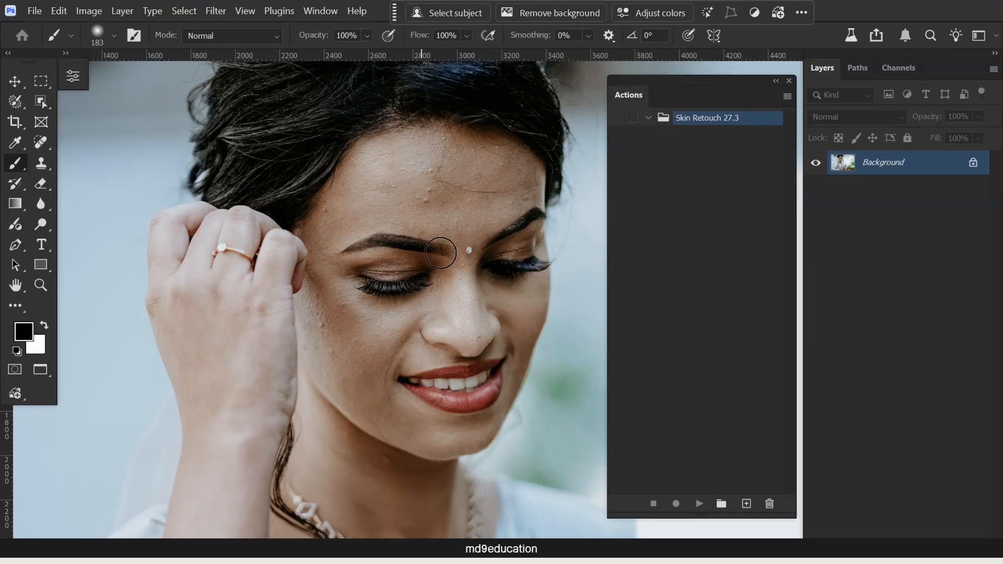
- Start recording a new action named Skin Retouch 27.3 in the Skin Retouch 27.3 set, with the color Red
{"action": "left_click", "coordinate": [746, 505]}
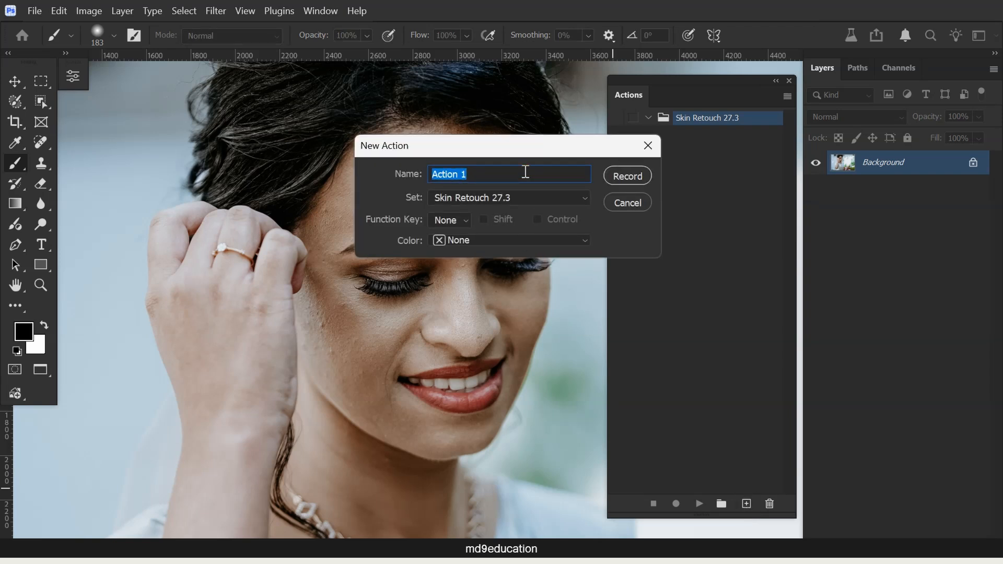
{"action": "type", "text": "Skin Retouch 27.3"}
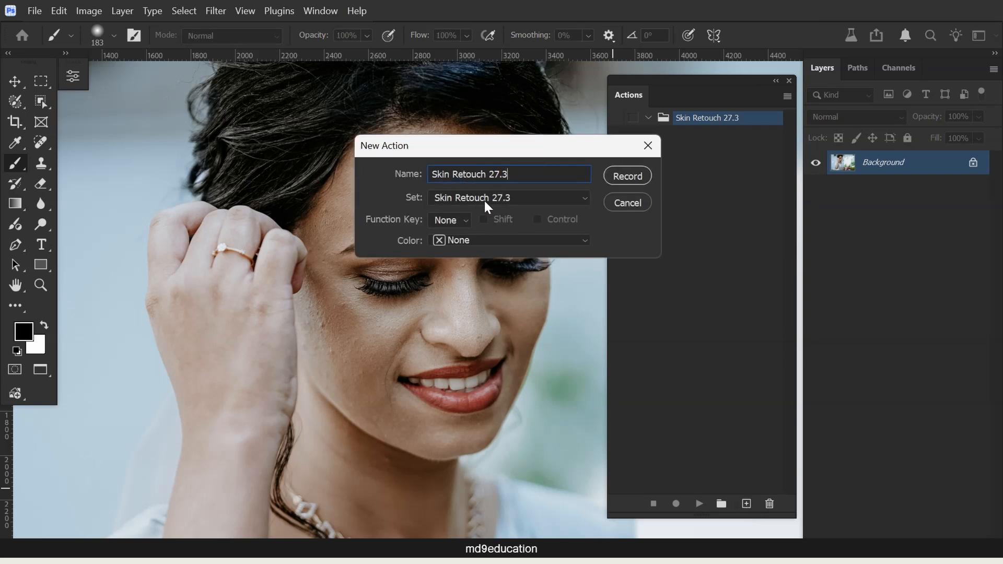
{"action": "left_click", "coordinate": [458, 220]}
{"action": "left_click", "coordinate": [457, 218]}
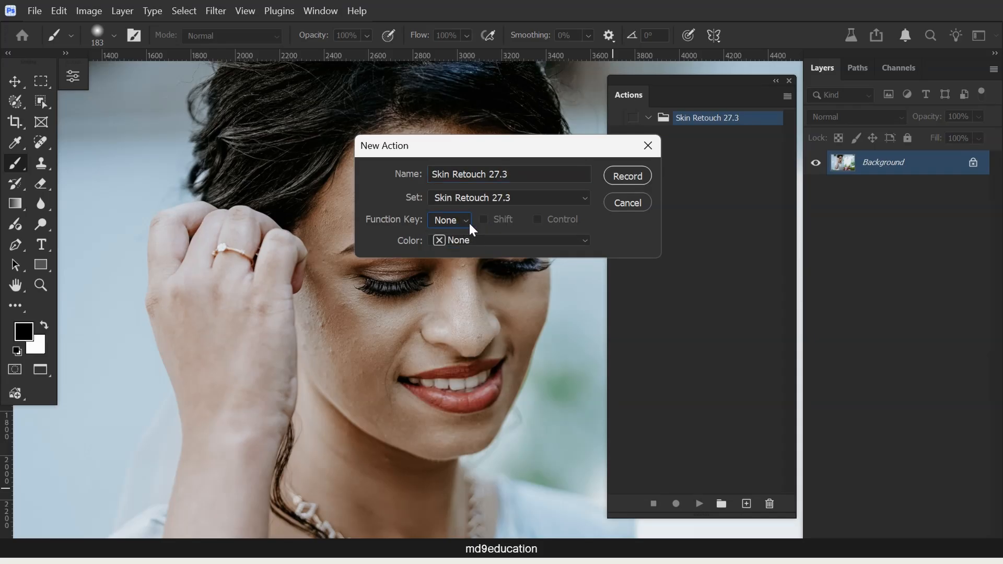
{"action": "left_click", "coordinate": [471, 241]}
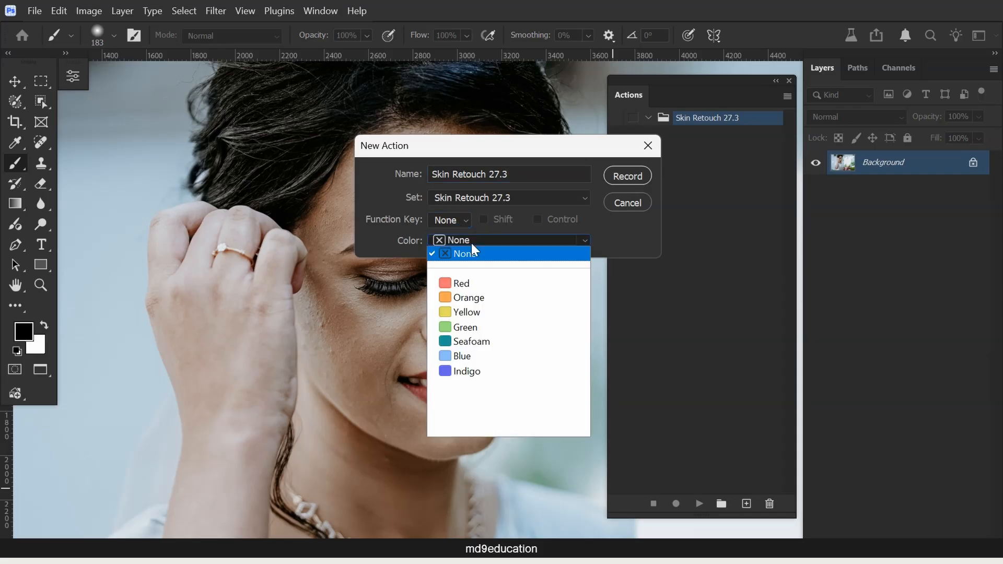
{"action": "left_click", "coordinate": [482, 286]}
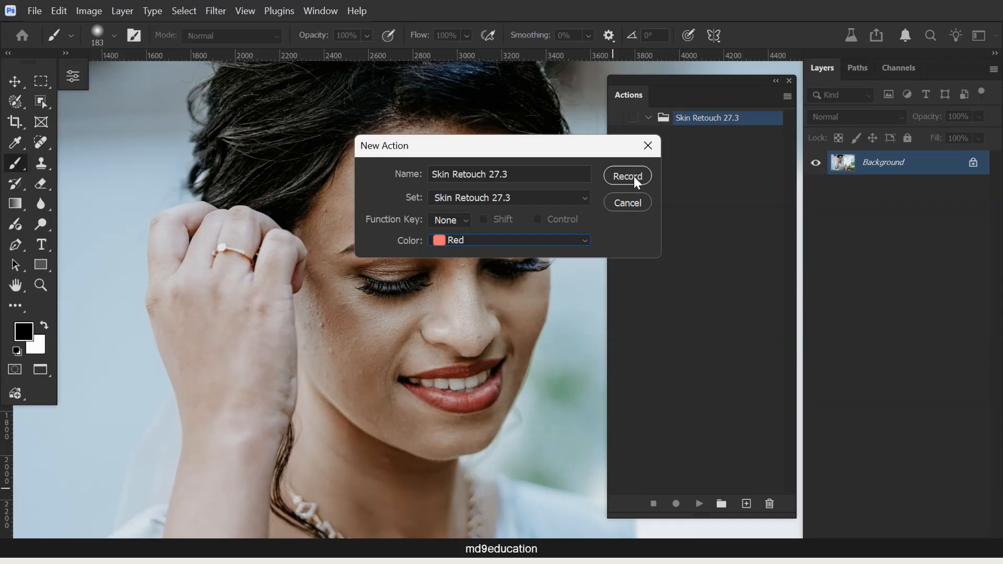
{"action": "left_click", "coordinate": [634, 177]}
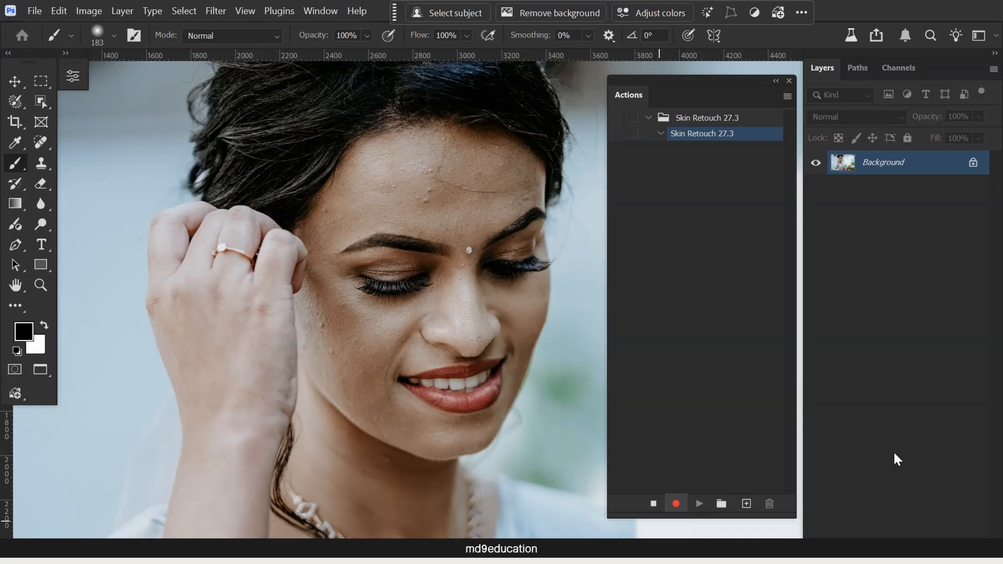
- Duplicate the Background layer and set the copy's blend mode to Vivid Light
{"action": "key", "text": "ctrl+j"}
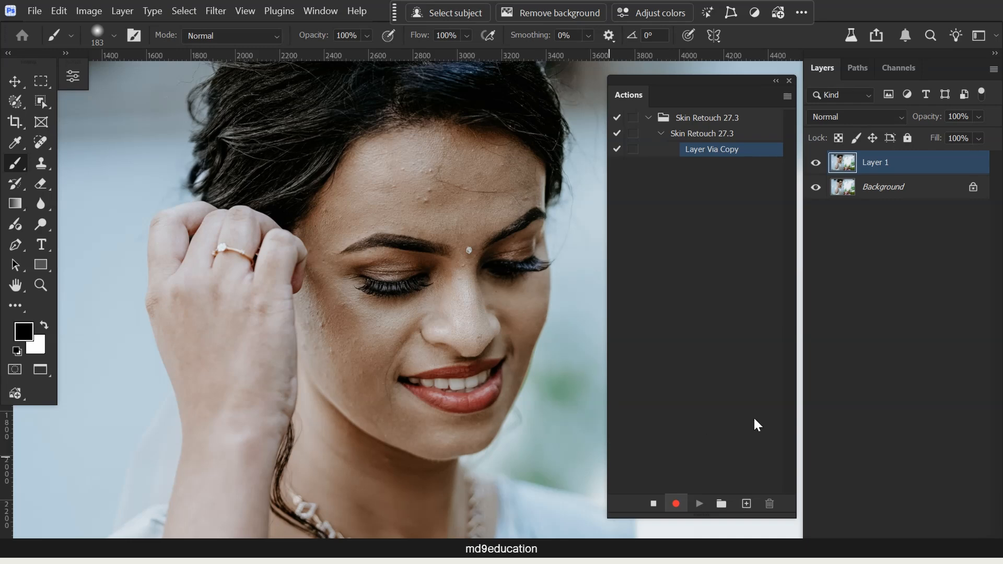
{"action": "left_click", "coordinate": [850, 124]}
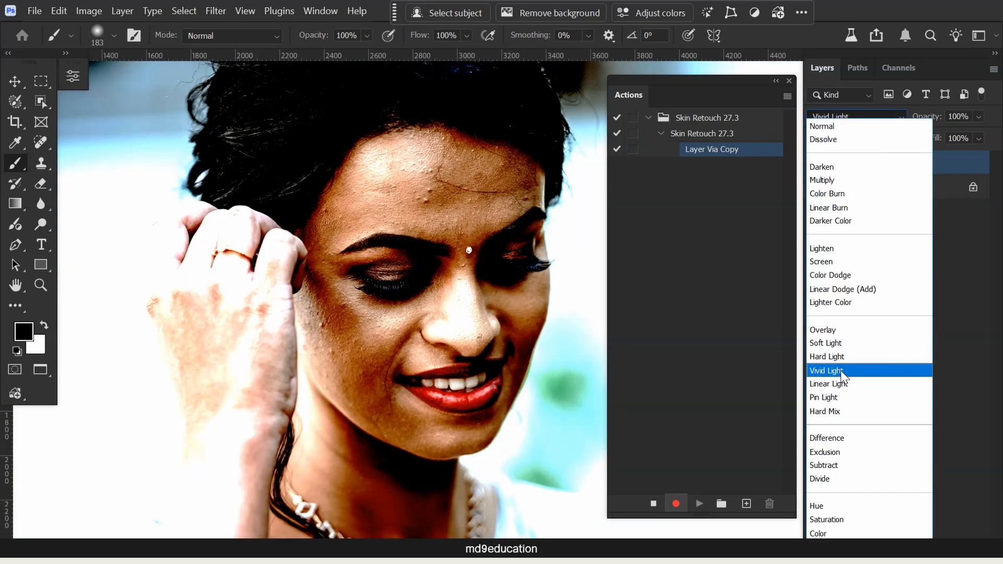
{"action": "left_click", "coordinate": [841, 370]}
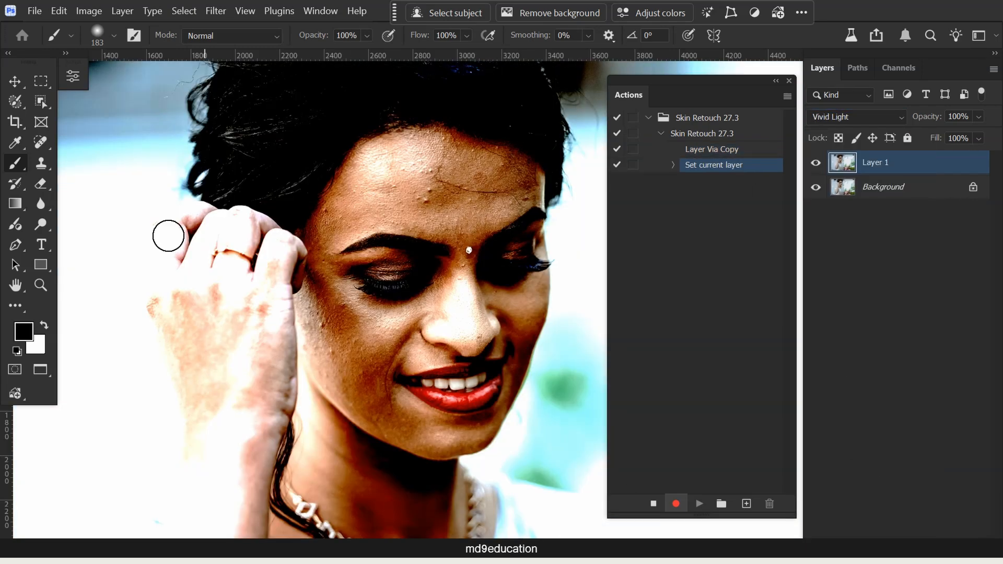
- Invert the colors of the Vivid Light layer
{"action": "left_click", "coordinate": [89, 11]}
{"action": "mouse_move", "coordinate": [193, 54]}
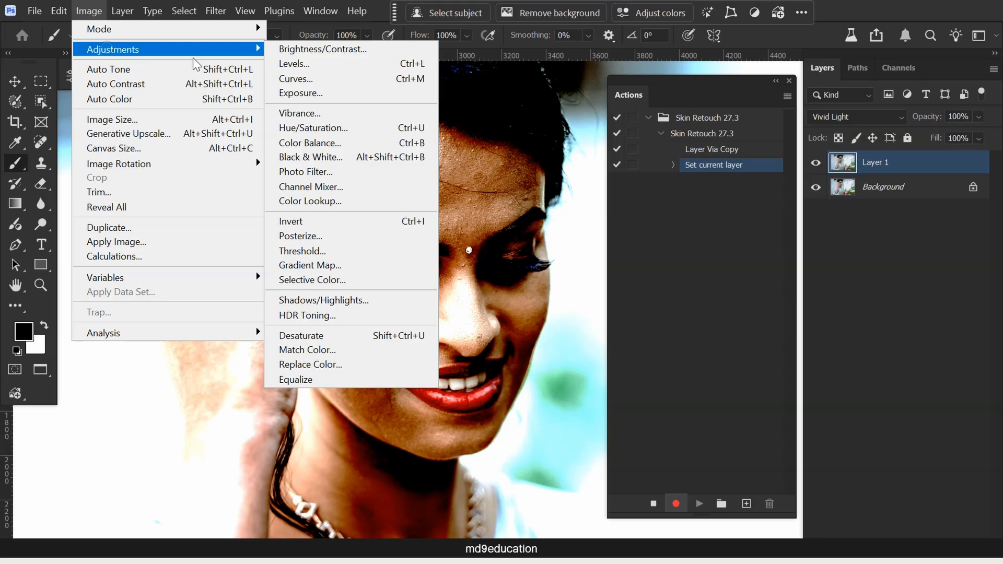
{"action": "left_click", "coordinate": [337, 222]}
{"action": "key", "text": "v"}
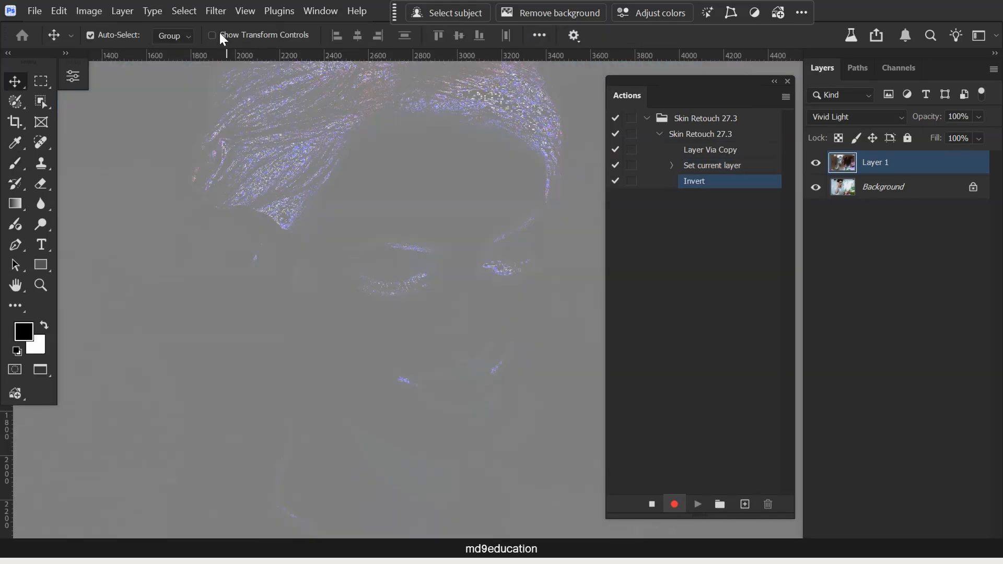
- Apply a High Pass filter with a radius of 34.6 pixels to the inverted layer
{"action": "left_click", "coordinate": [217, 11]}
{"action": "mouse_move", "coordinate": [274, 376]}
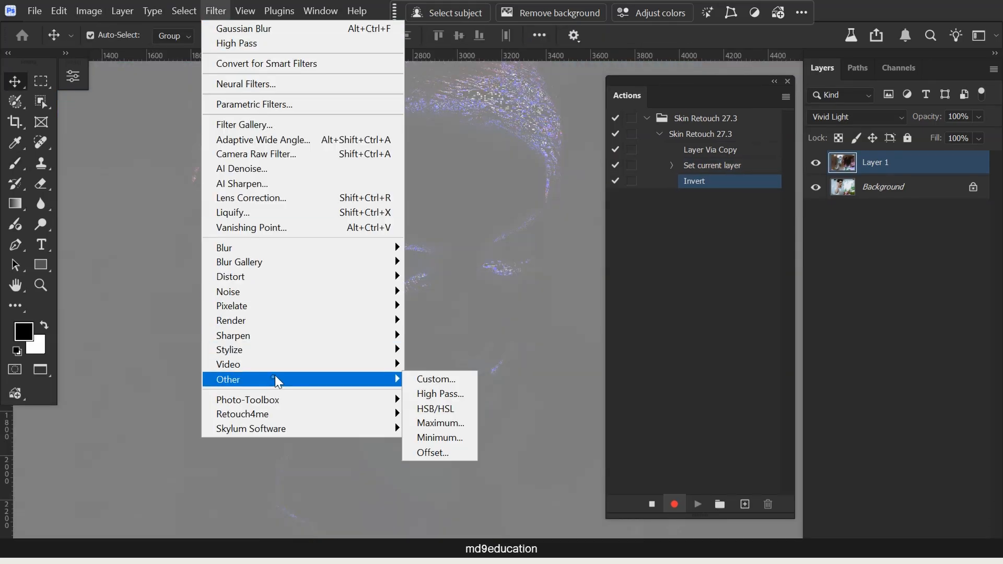
{"action": "left_click", "coordinate": [434, 392]}
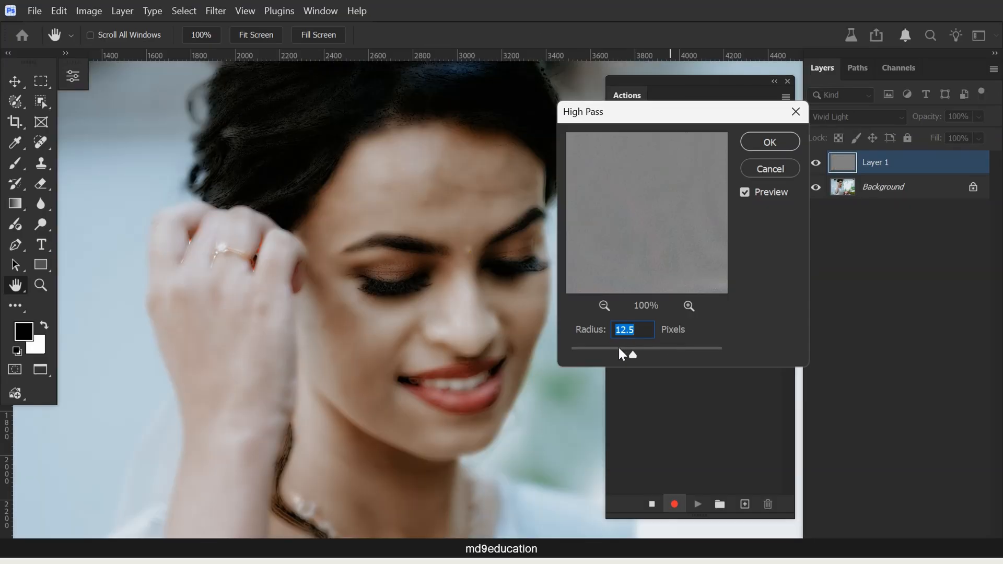
{"action": "left_click_drag", "start_coordinate": [643, 353], "coordinate": [645, 355]}
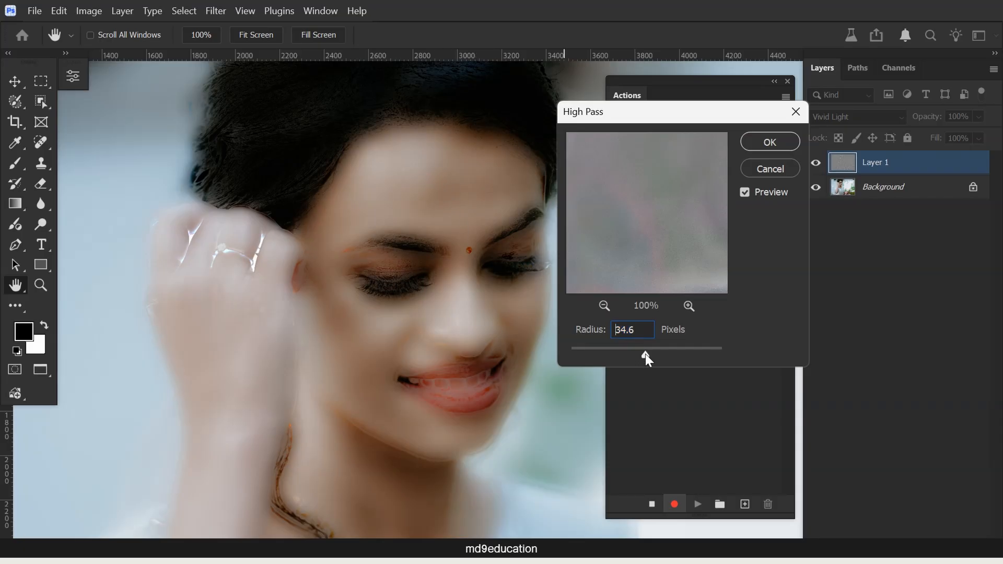
{"action": "left_click", "coordinate": [645, 355]}
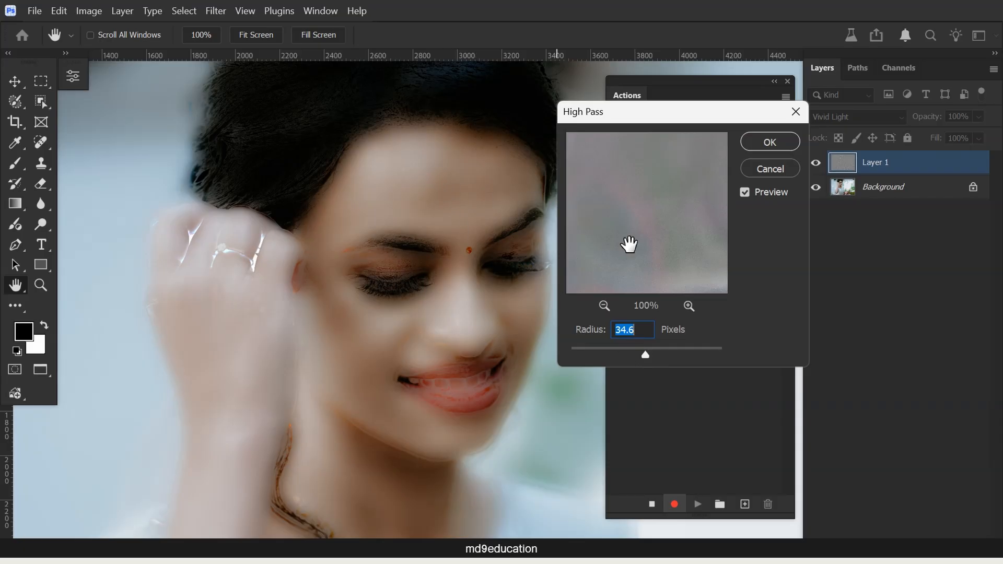
{"action": "left_click", "coordinate": [771, 143]}
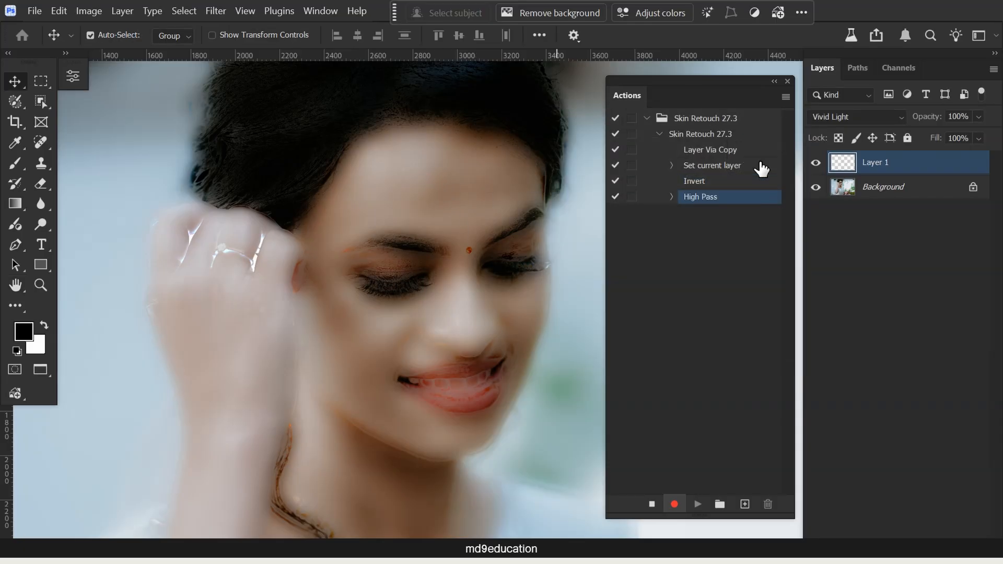
- Apply a Gaussian Blur with a radius of 3.2 pixels to Layer 1
{"action": "left_click", "coordinate": [218, 11]}
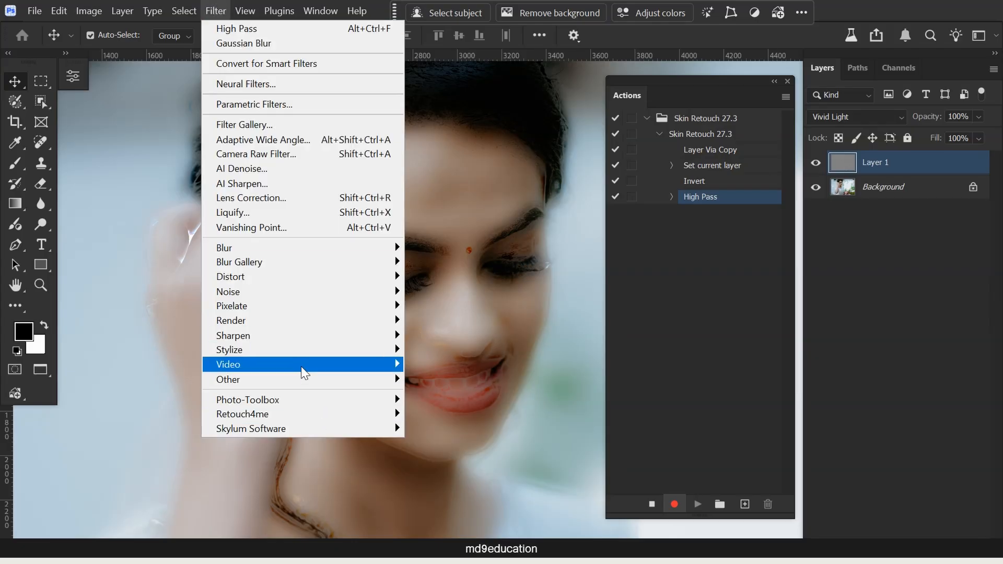
{"action": "mouse_move", "coordinate": [347, 249]}
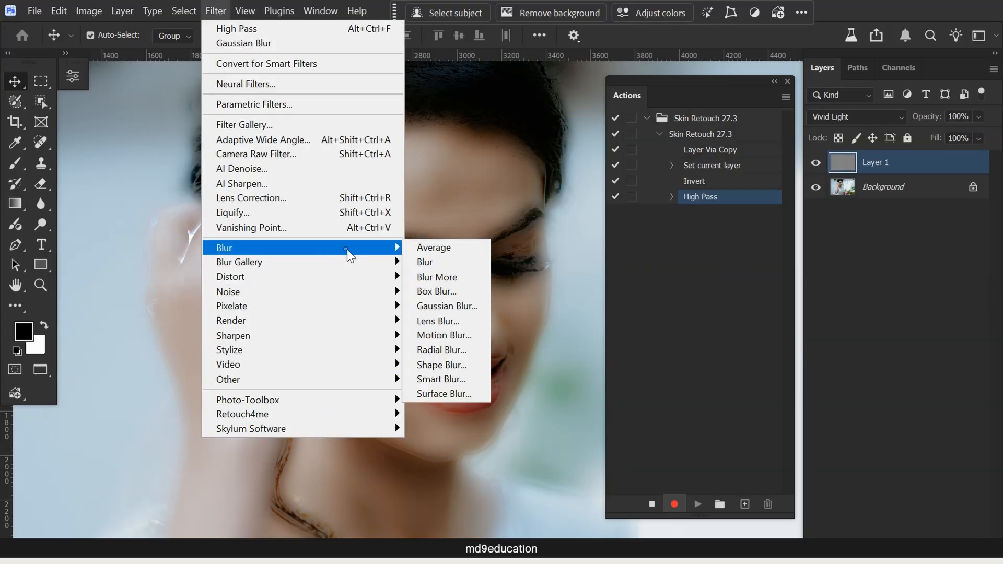
{"action": "left_click", "coordinate": [463, 308]}
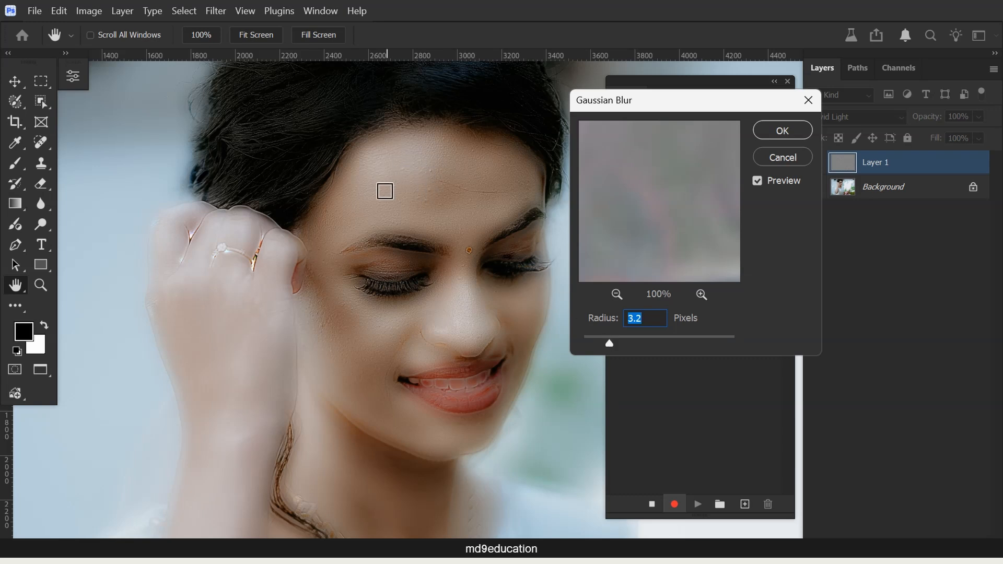
{"action": "left_click_drag", "start_coordinate": [609, 340], "coordinate": [610, 338]}
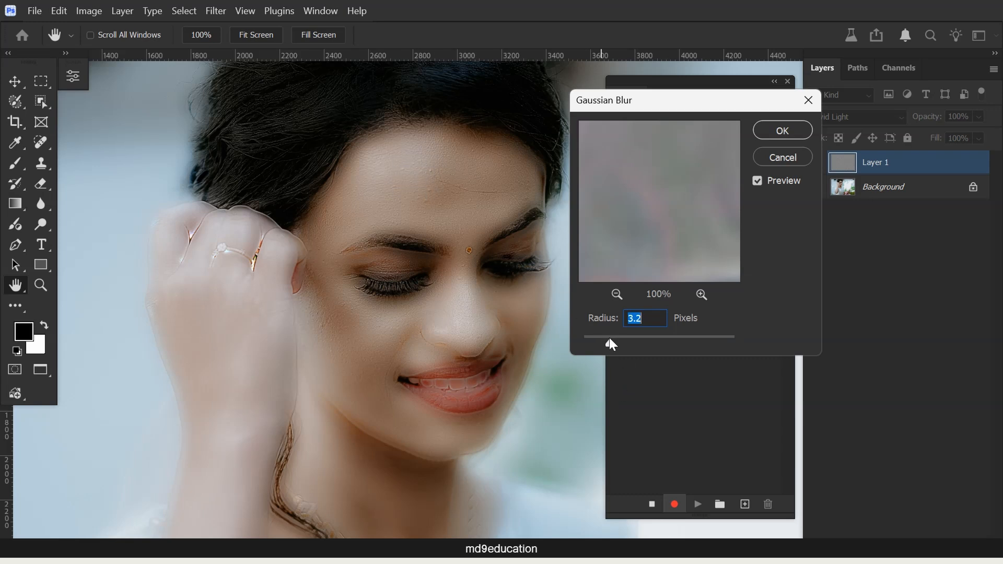
{"action": "left_click", "coordinate": [776, 129]}
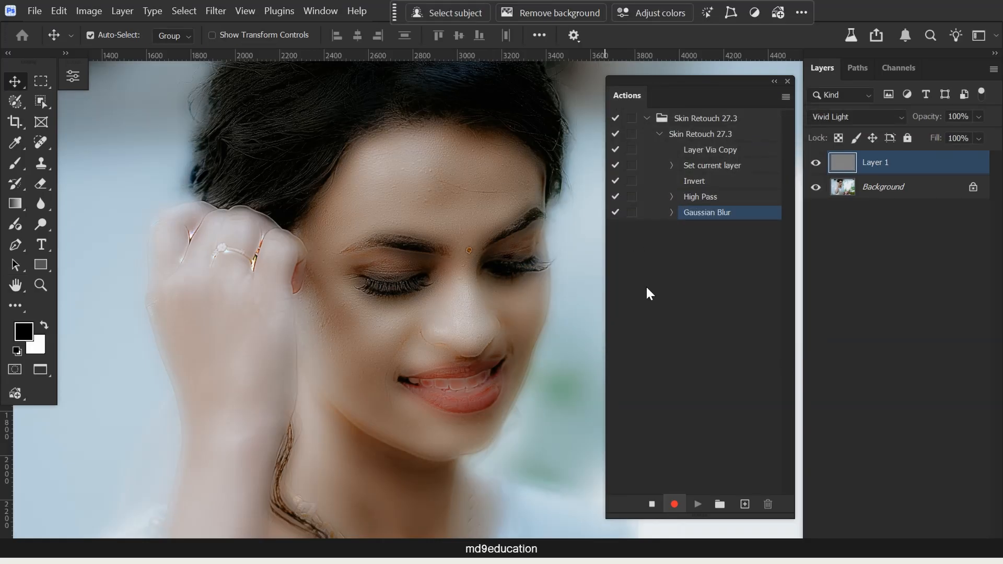
- In Layer 1's Blend If options, split the Underlying Layer's black slider toward the highlights and pull its white slider toward the shadows
{"action": "double_click", "coordinate": [956, 166]}
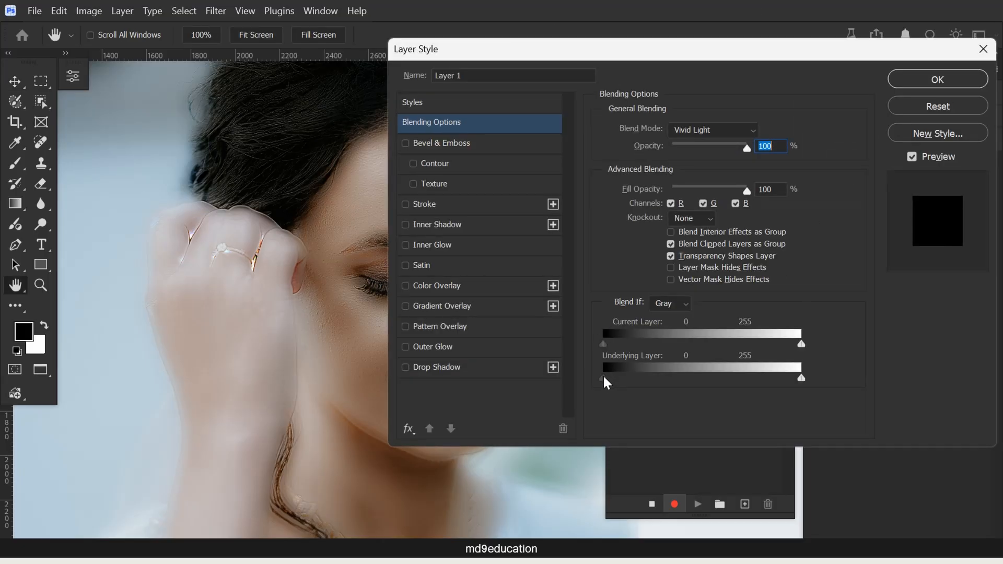
{"action": "left_click_drag", "start_coordinate": [605, 378], "coordinate": [703, 377]}
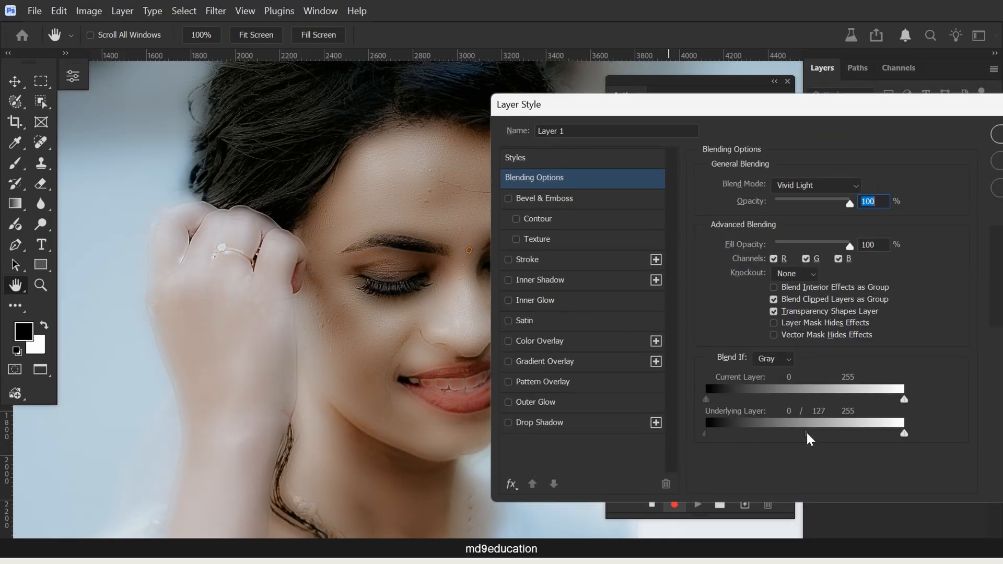
{"action": "left_click_drag", "start_coordinate": [794, 438], "coordinate": [830, 435]}
{"action": "left_click_drag", "start_coordinate": [905, 435], "coordinate": [728, 448]}
{"action": "left_click", "coordinate": [998, 128]}
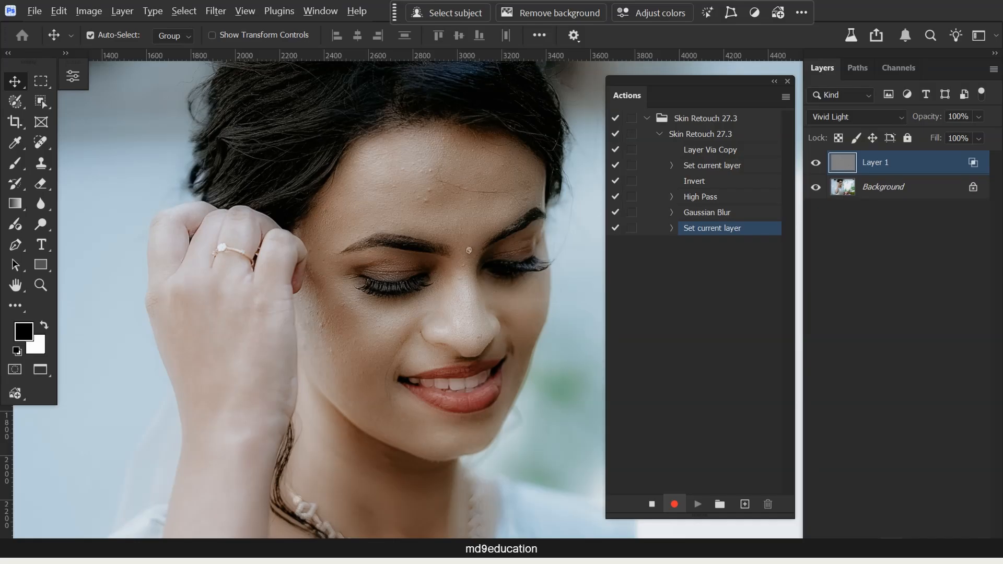
- Add a black mask that hides Layer 1's effect and stop recording the action
{"action": "left_click", "coordinate": [892, 547], "text": "alt"}
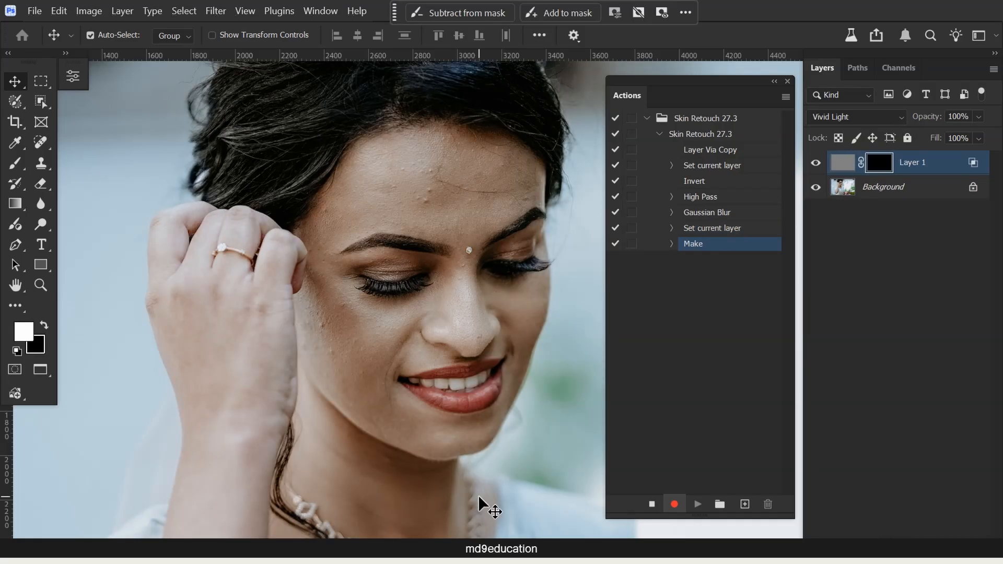
{"action": "left_click", "coordinate": [652, 505]}
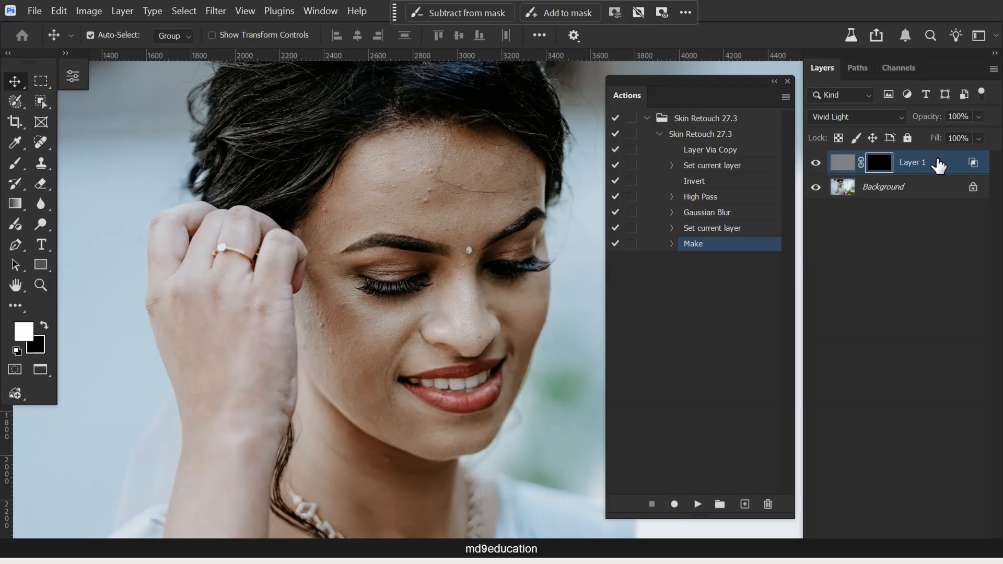
- Delete Layer 1 together with its mask and switch the Actions panel to Button Mode
{"action": "mouse_move", "coordinate": [939, 164]}
{"action": "left_mouse_down"}
{"action": "mouse_move", "coordinate": [961, 371]}
{"action": "mouse_move", "coordinate": [962, 563]}
{"action": "mouse_move", "coordinate": [981, 539]}
{"action": "left_mouse_up"}
{"action": "key", "text": "d"}
{"action": "left_click", "coordinate": [772, 119]}
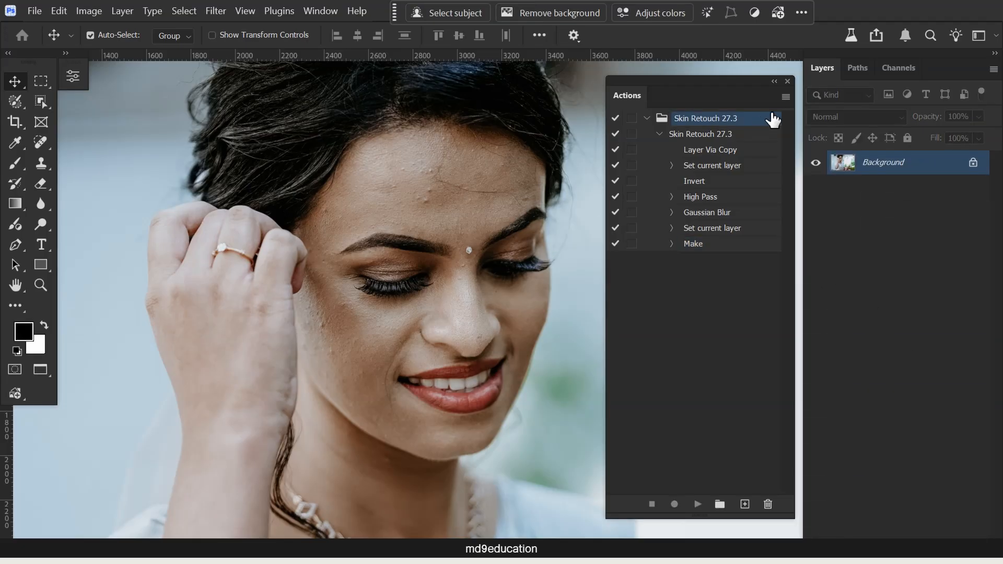
{"action": "left_click", "coordinate": [788, 97]}
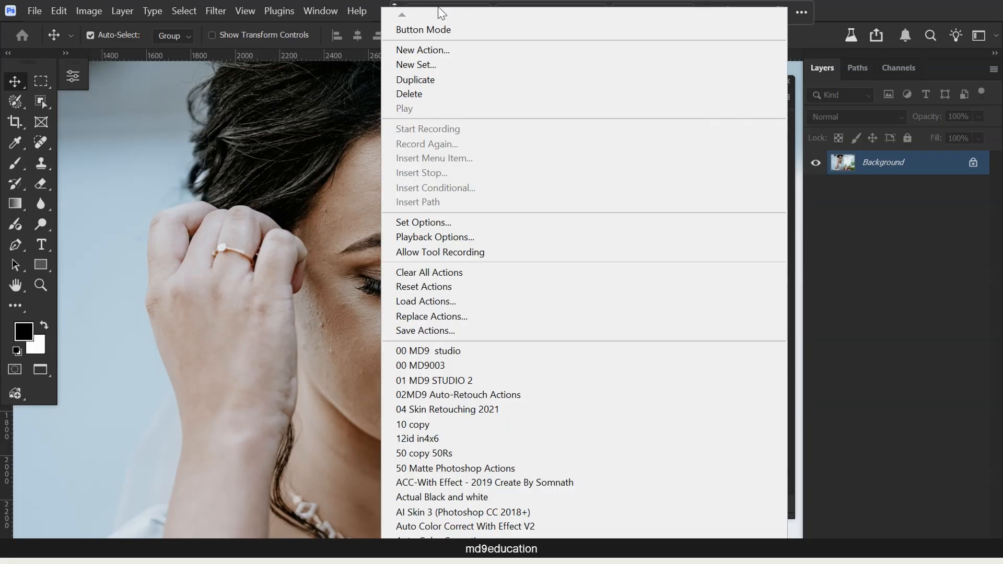
{"action": "left_click", "coordinate": [430, 29]}
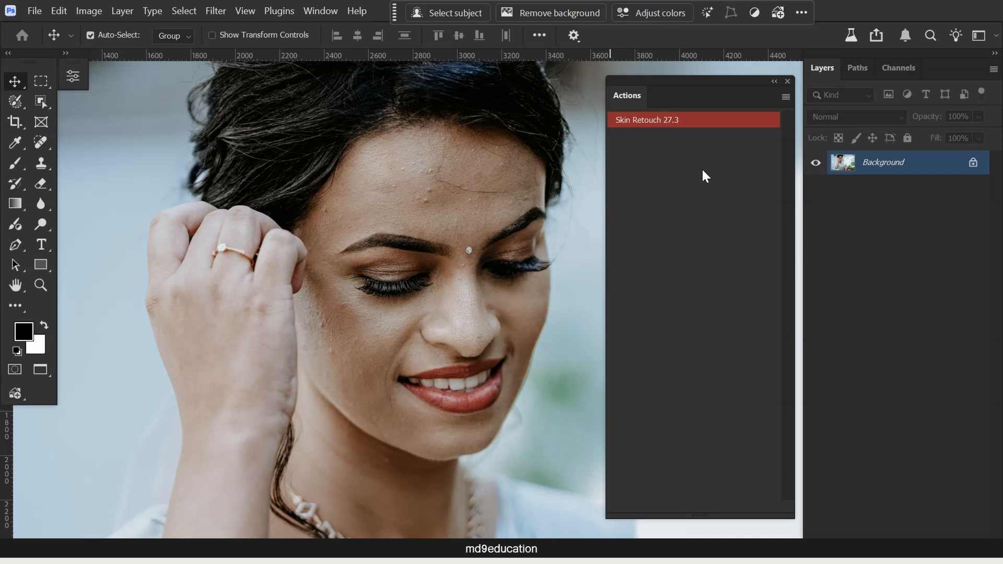
- Run the Skin Retouch 27.3 action on the open portrait and paint white on Layer 1's mask over the face and hand skin
{"action": "left_click", "coordinate": [712, 121]}
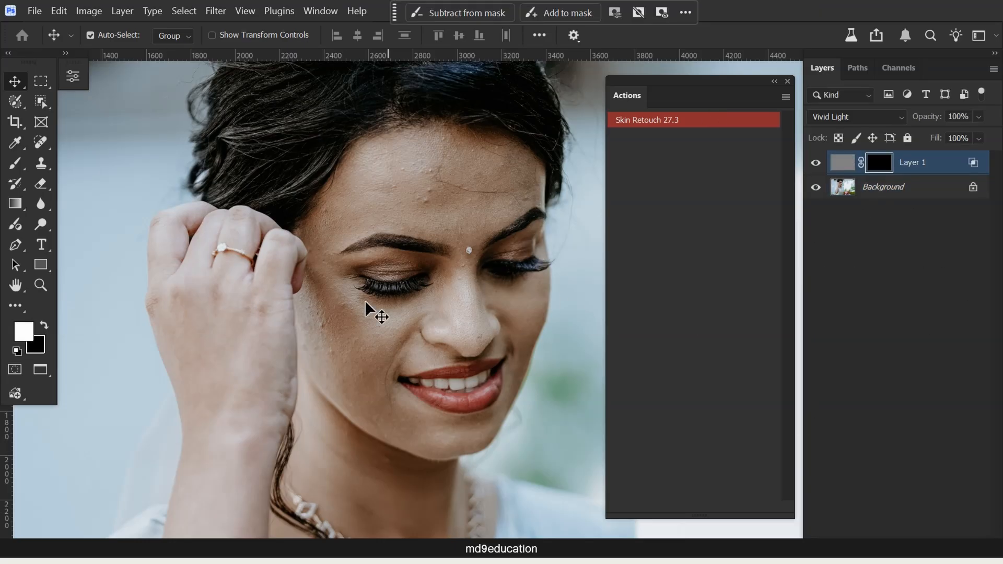
{"action": "key", "text": "b"}
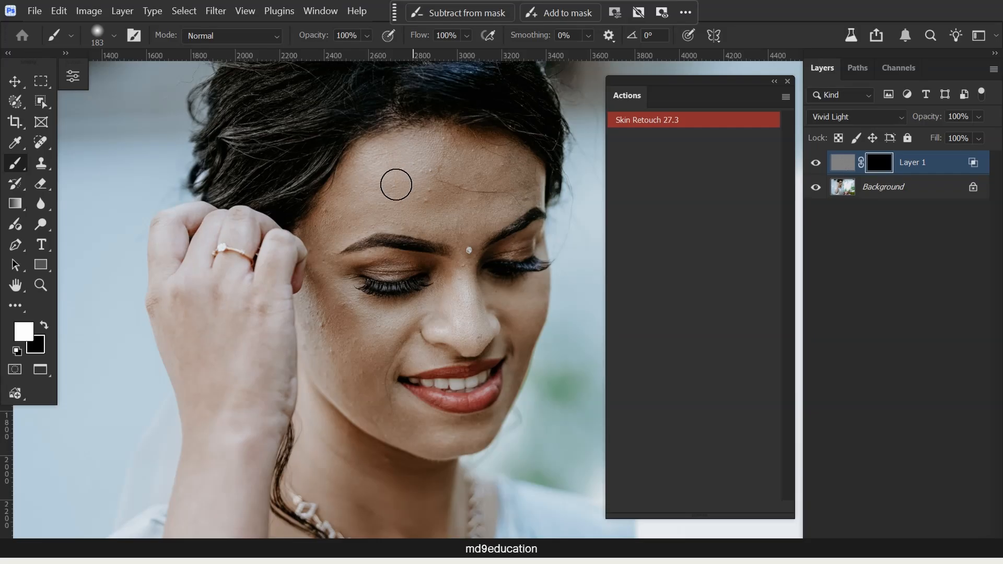
{"action": "mouse_move", "coordinate": [455, 169]}
{"action": "left_mouse_down"}
{"action": "mouse_move", "coordinate": [428, 155]}
{"action": "mouse_move", "coordinate": [493, 207]}
{"action": "mouse_move", "coordinate": [460, 231]}
{"action": "mouse_move", "coordinate": [472, 221]}
{"action": "mouse_move", "coordinate": [327, 224]}
{"action": "left_mouse_up"}
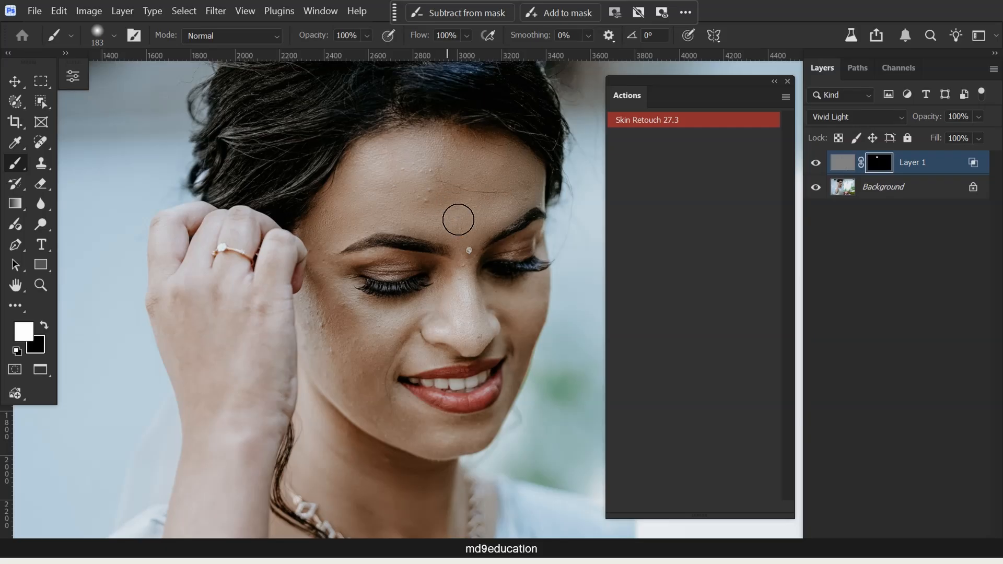
{"action": "mouse_move", "coordinate": [448, 300]}
{"action": "left_mouse_down"}
{"action": "mouse_move", "coordinate": [453, 287]}
{"action": "mouse_move", "coordinate": [469, 328]}
{"action": "left_mouse_up"}
{"action": "left_click_drag", "start_coordinate": [402, 428], "coordinate": [484, 426]}
{"action": "left_click_drag", "start_coordinate": [537, 340], "coordinate": [515, 293]}
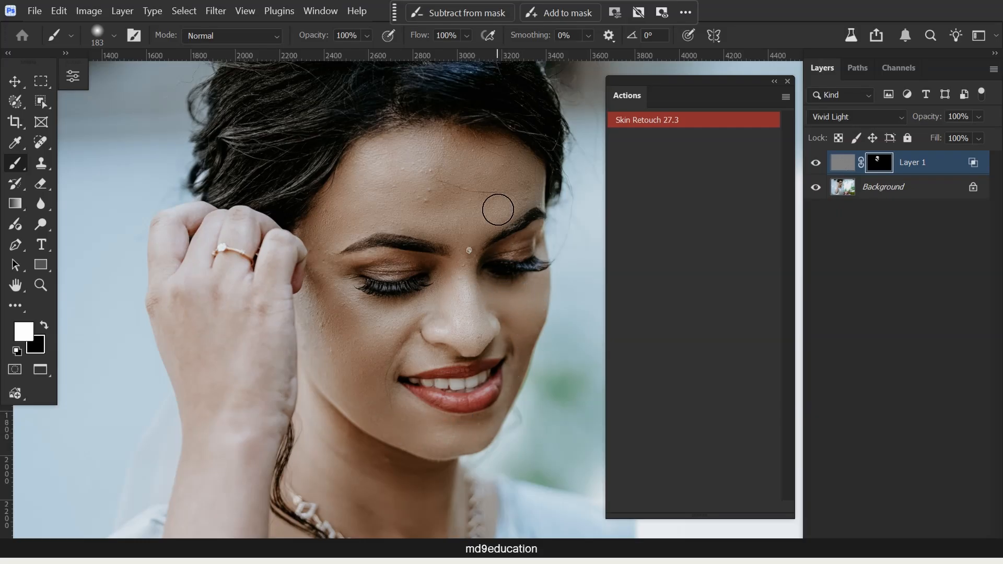
{"action": "mouse_move", "coordinate": [250, 328]}
{"action": "left_mouse_down"}
{"action": "mouse_move", "coordinate": [210, 355]}
{"action": "mouse_move", "coordinate": [184, 325]}
{"action": "mouse_move", "coordinate": [185, 361]}
{"action": "left_mouse_up"}
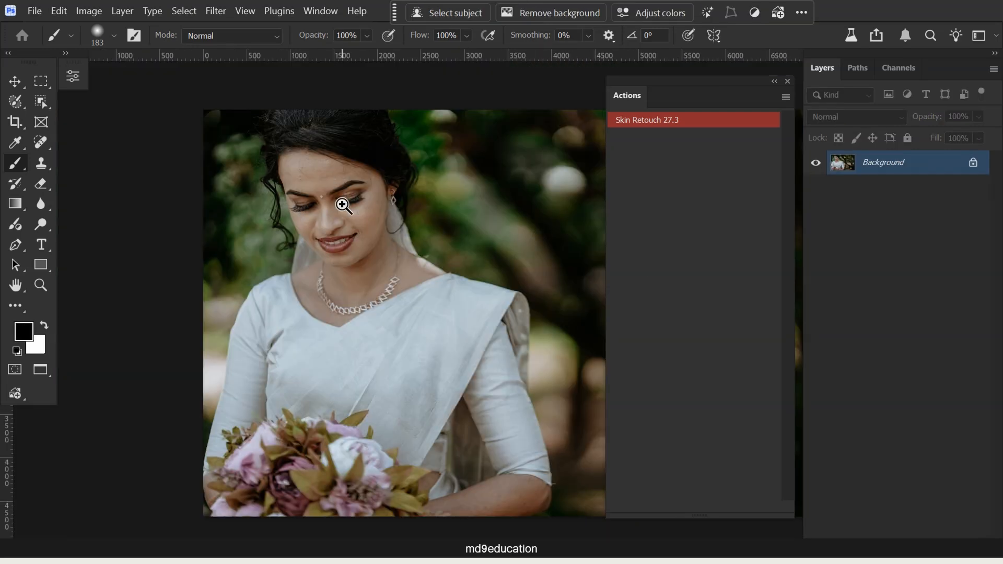
- Run the Skin Retouch 27.3 action on the portrait of the bride looking down at her bouquet
{"action": "key", "text": "z"}
{"action": "left_click_drag", "start_coordinate": [297, 169], "coordinate": [310, 285]}
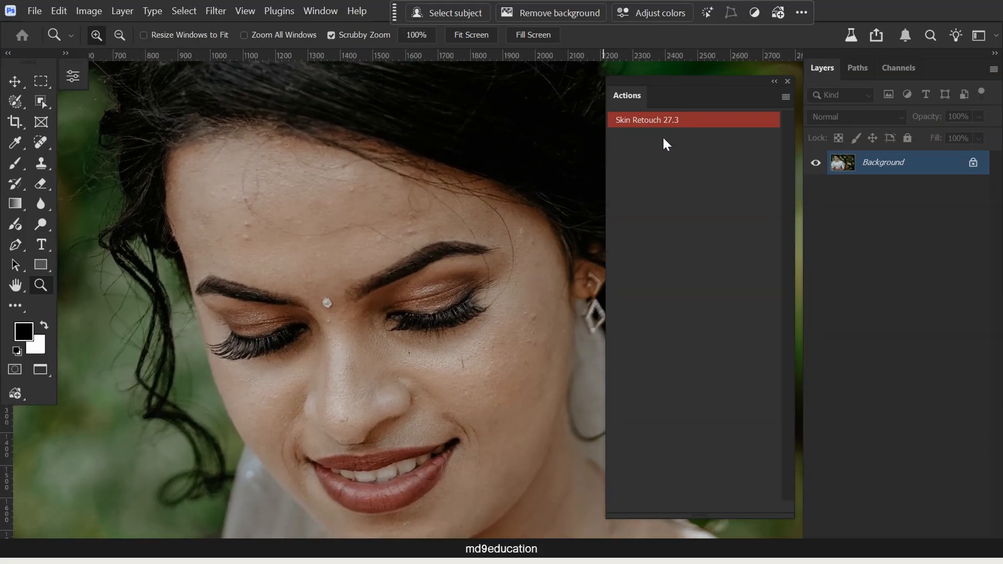
{"action": "left_click_drag", "start_coordinate": [401, 234], "coordinate": [399, 256]}
{"action": "left_click", "coordinate": [640, 120]}
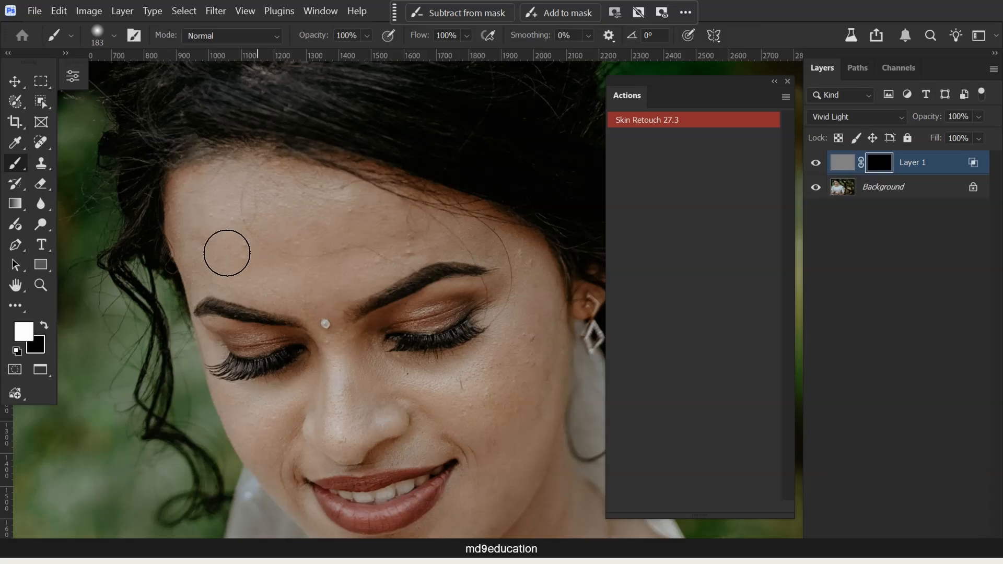
- Paint white on Layer 1's mask over the forehead, cheeks and chin, and likewise over the cheek in the side-facing portrait
{"action": "mouse_move", "coordinate": [196, 212]}
{"action": "left_mouse_down"}
{"action": "mouse_move", "coordinate": [240, 186]}
{"action": "mouse_move", "coordinate": [255, 254]}
{"action": "left_mouse_up"}
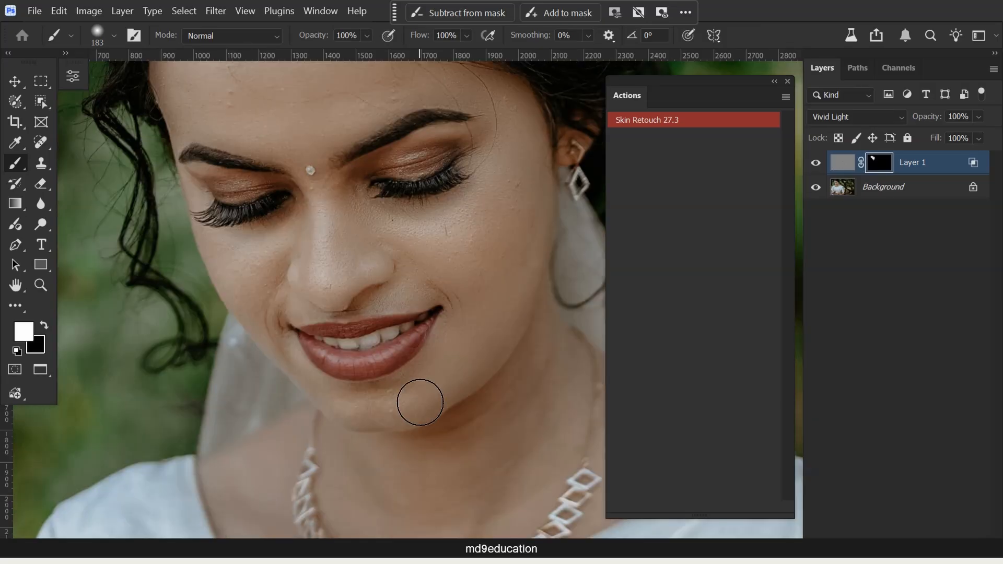
{"action": "mouse_move", "coordinate": [395, 400]}
{"action": "left_mouse_down"}
{"action": "mouse_move", "coordinate": [468, 337]}
{"action": "mouse_move", "coordinate": [451, 267]}
{"action": "mouse_move", "coordinate": [416, 277]}
{"action": "mouse_move", "coordinate": [430, 363]}
{"action": "mouse_move", "coordinate": [397, 399]}
{"action": "mouse_move", "coordinate": [367, 408]}
{"action": "mouse_move", "coordinate": [359, 340]}
{"action": "mouse_move", "coordinate": [295, 265]}
{"action": "mouse_move", "coordinate": [327, 266]}
{"action": "mouse_move", "coordinate": [265, 303]}
{"action": "mouse_move", "coordinate": [251, 280]}
{"action": "mouse_move", "coordinate": [263, 260]}
{"action": "mouse_move", "coordinate": [235, 259]}
{"action": "mouse_move", "coordinate": [321, 394]}
{"action": "mouse_move", "coordinate": [380, 412]}
{"action": "mouse_move", "coordinate": [427, 395]}
{"action": "mouse_move", "coordinate": [309, 403]}
{"action": "mouse_move", "coordinate": [405, 469]}
{"action": "mouse_move", "coordinate": [386, 514]}
{"action": "mouse_move", "coordinate": [370, 471]}
{"action": "mouse_move", "coordinate": [429, 488]}
{"action": "mouse_move", "coordinate": [393, 486]}
{"action": "mouse_move", "coordinate": [467, 441]}
{"action": "mouse_move", "coordinate": [527, 375]}
{"action": "mouse_move", "coordinate": [535, 391]}
{"action": "mouse_move", "coordinate": [484, 464]}
{"action": "mouse_move", "coordinate": [471, 508]}
{"action": "mouse_move", "coordinate": [502, 497]}
{"action": "mouse_move", "coordinate": [505, 446]}
{"action": "mouse_move", "coordinate": [429, 460]}
{"action": "mouse_move", "coordinate": [458, 423]}
{"action": "mouse_move", "coordinate": [444, 361]}
{"action": "mouse_move", "coordinate": [434, 376]}
{"action": "mouse_move", "coordinate": [483, 317]}
{"action": "mouse_move", "coordinate": [524, 188]}
{"action": "mouse_move", "coordinate": [520, 213]}
{"action": "mouse_move", "coordinate": [466, 245]}
{"action": "left_mouse_up"}
{"action": "left_click_drag", "start_coordinate": [394, 412], "coordinate": [324, 338]}
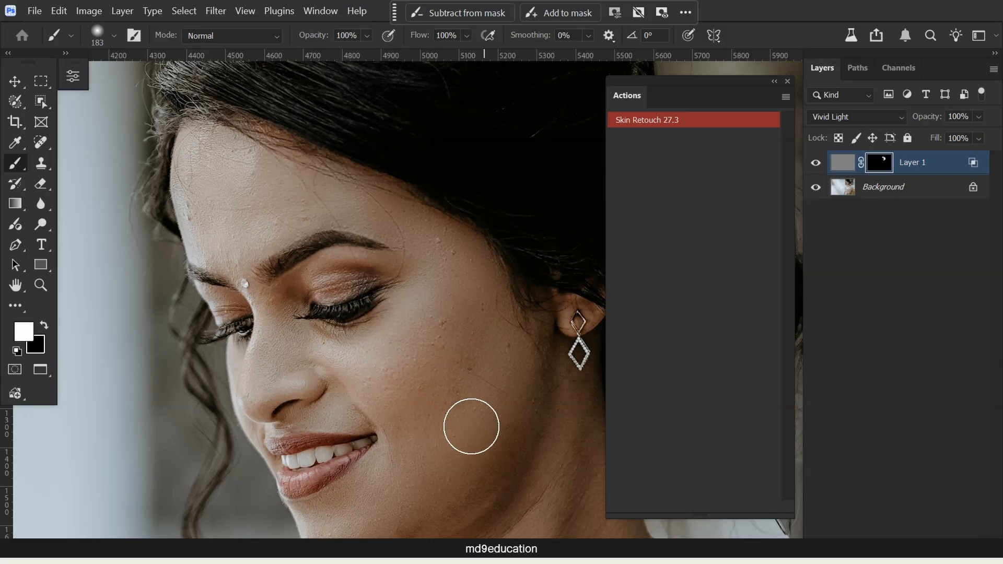
{"action": "left_click_drag", "start_coordinate": [446, 432], "coordinate": [426, 364]}
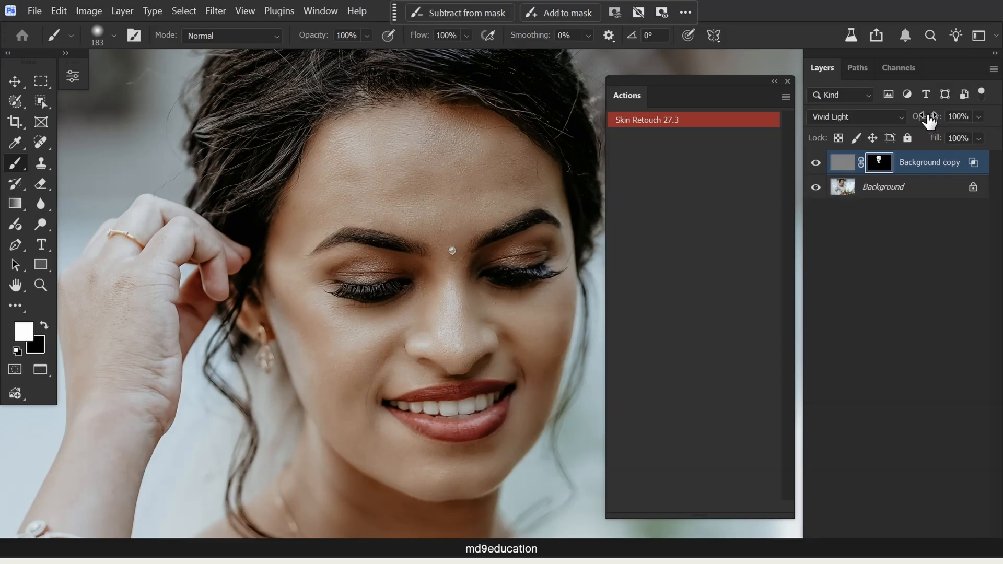
- Merge the Background copy layer into the Background and open the merged image in the Camera Raw Filter
{"action": "left_click", "coordinate": [912, 187]}
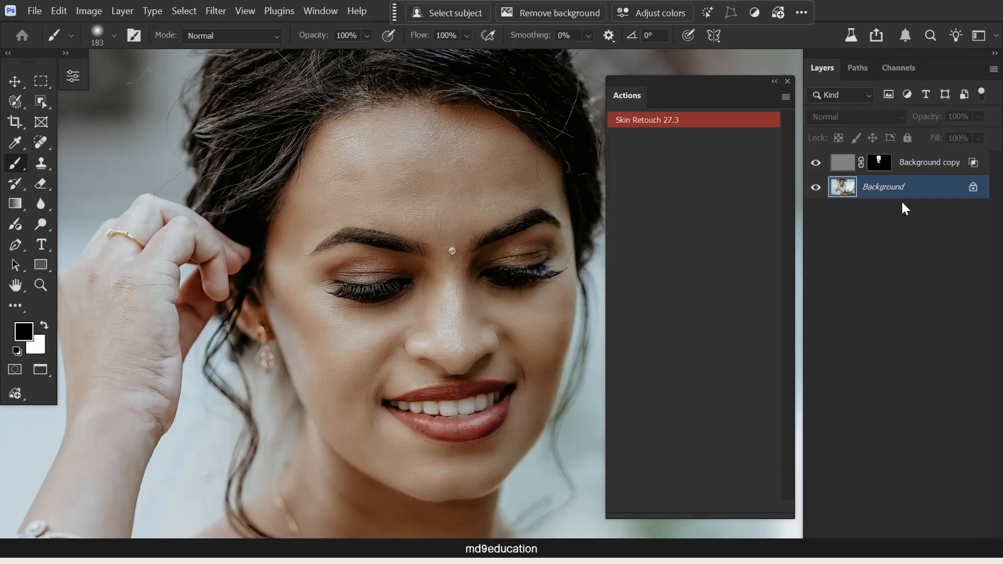
{"action": "key", "text": "ctrl+shift+e"}
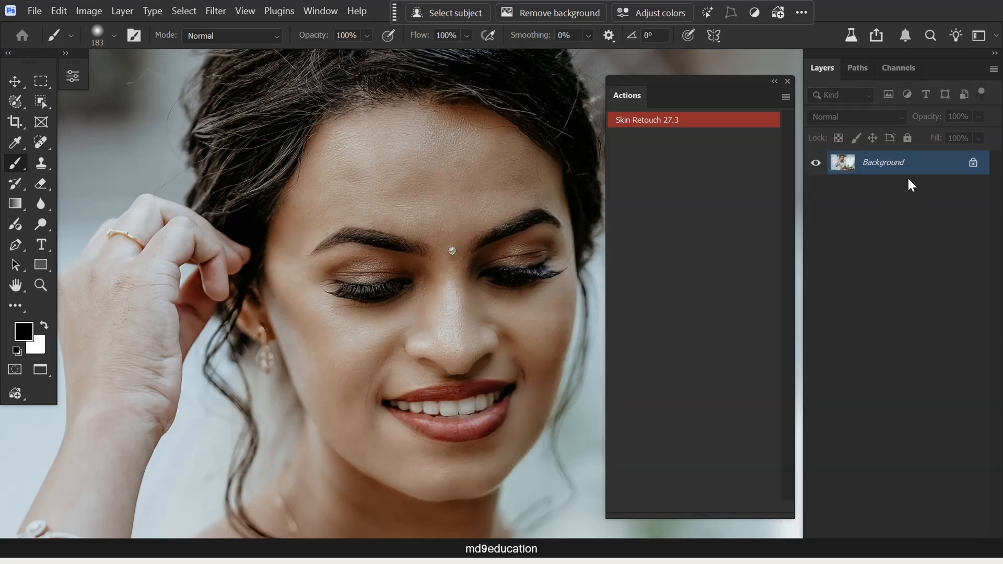
{"action": "left_click", "coordinate": [216, 11]}
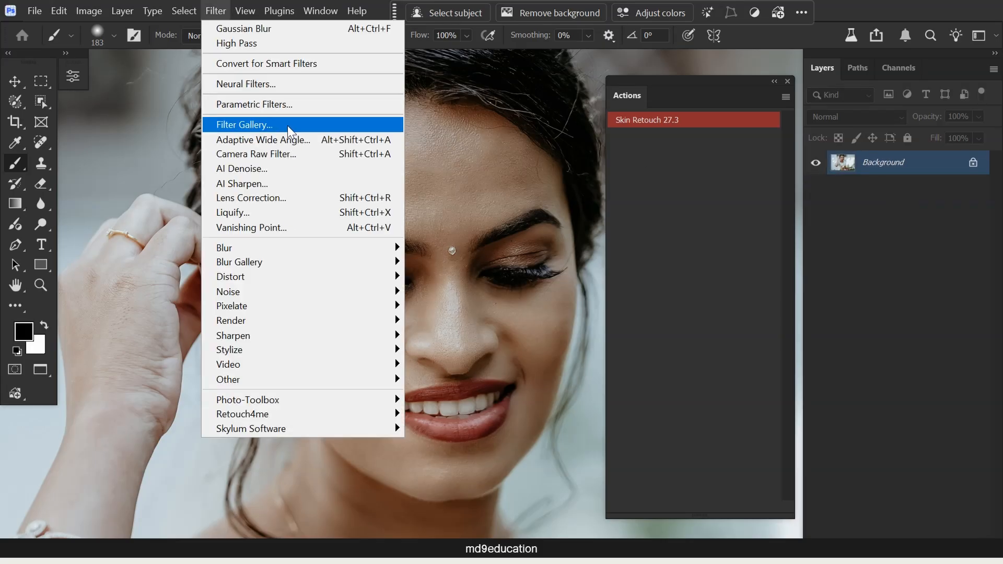
{"action": "left_click", "coordinate": [282, 84]}
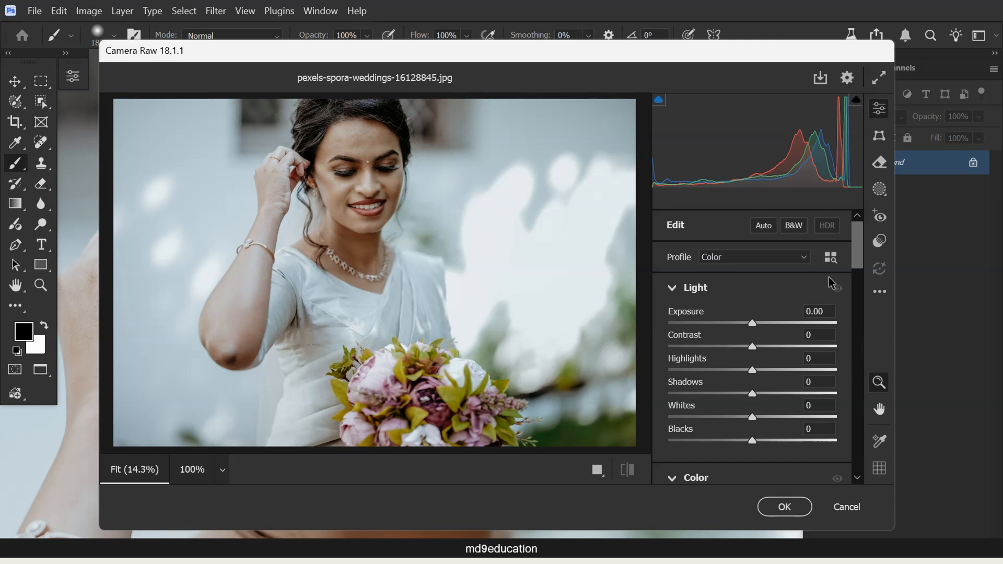
- Raise the Texture effect to +36 for the portrait in Camera Raw
{"action": "left_click_drag", "start_coordinate": [354, 154], "coordinate": [403, 199]}
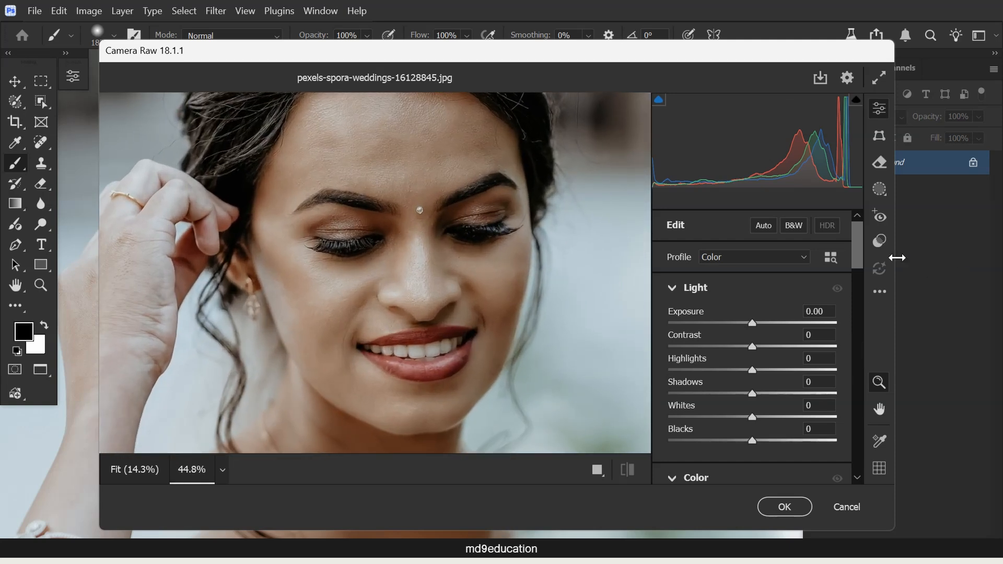
{"action": "left_click_drag", "start_coordinate": [858, 246], "coordinate": [859, 308]}
{"action": "left_click_drag", "start_coordinate": [767, 317], "coordinate": [782, 308]}
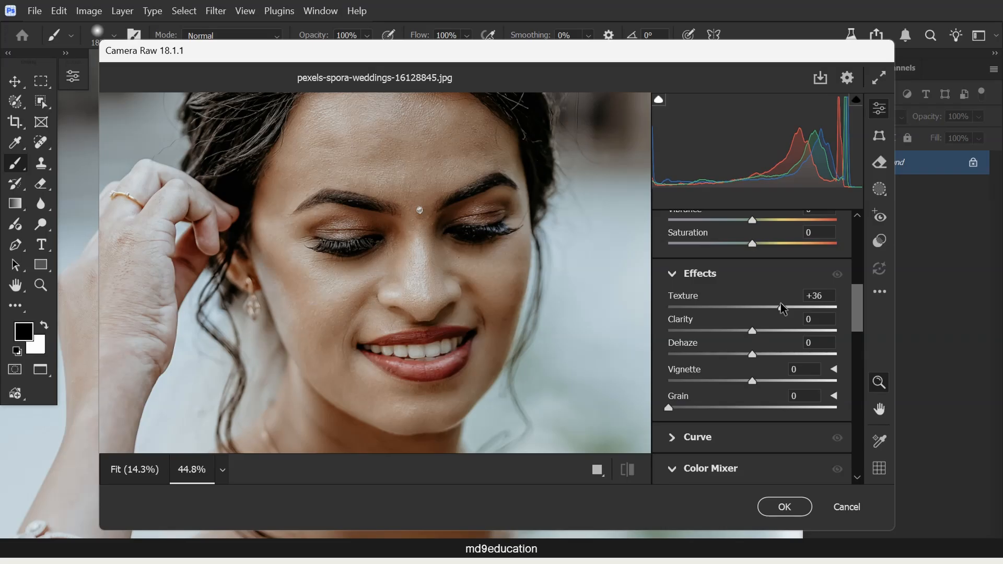
- Set Camera Raw's Sharpening to 94 with Masking at 86 and apply the filter to the Background
{"action": "left_click_drag", "start_coordinate": [858, 313], "coordinate": [851, 369]}
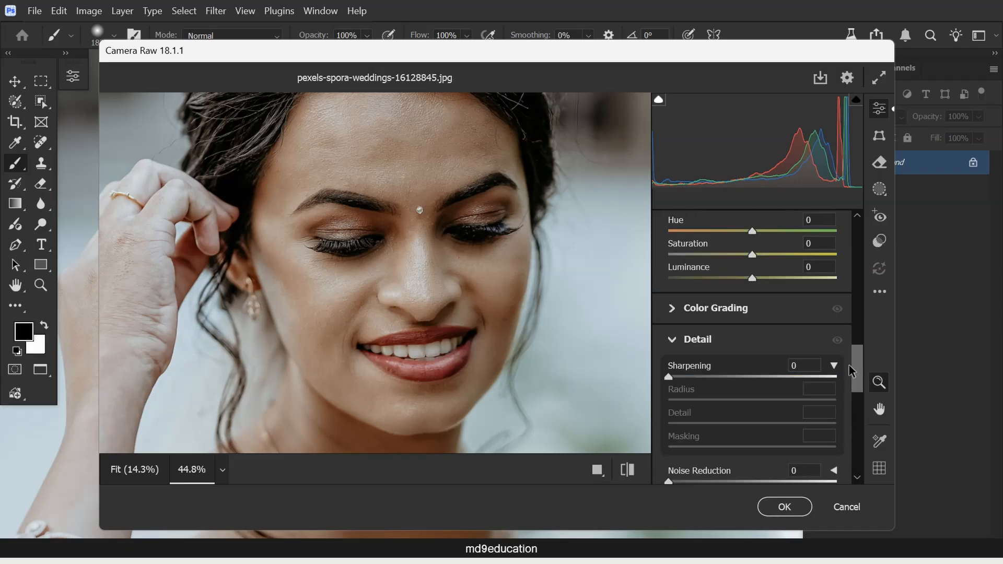
{"action": "left_click", "coordinate": [835, 318]}
{"action": "left_click_drag", "start_coordinate": [671, 329], "coordinate": [704, 330]}
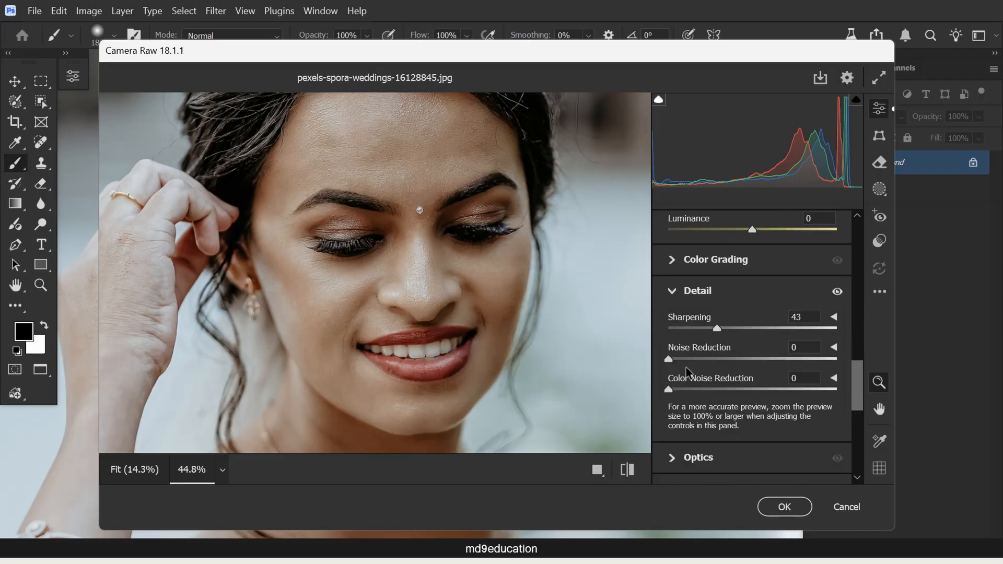
{"action": "left_click", "coordinate": [834, 317]}
{"action": "left_click_drag", "start_coordinate": [669, 396], "coordinate": [729, 396]}
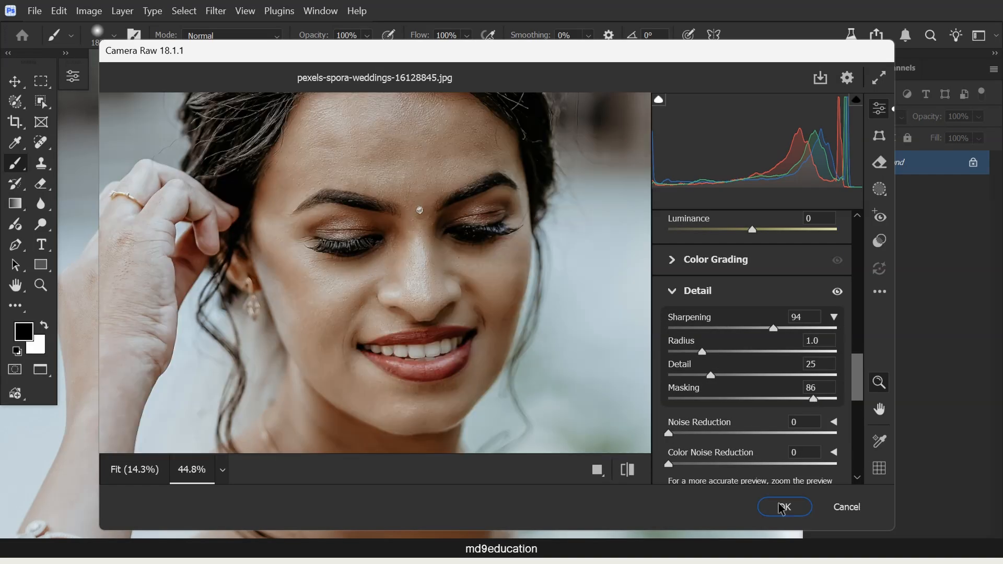
{"action": "left_click", "coordinate": [785, 506]}
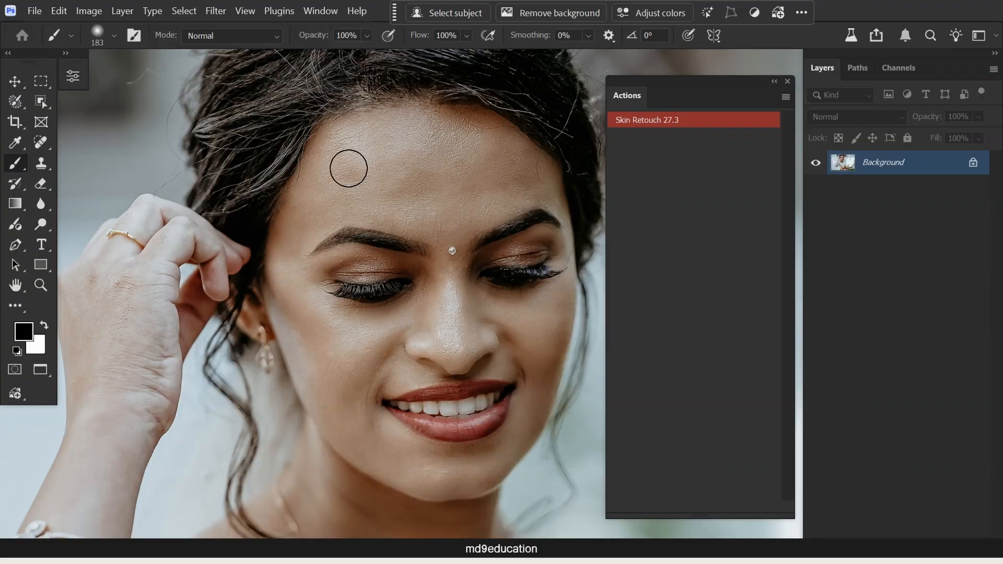
- Fade the Camera Raw Filter to 70% opacity and return to the Brush tool
{"action": "left_click", "coordinate": [59, 11]}
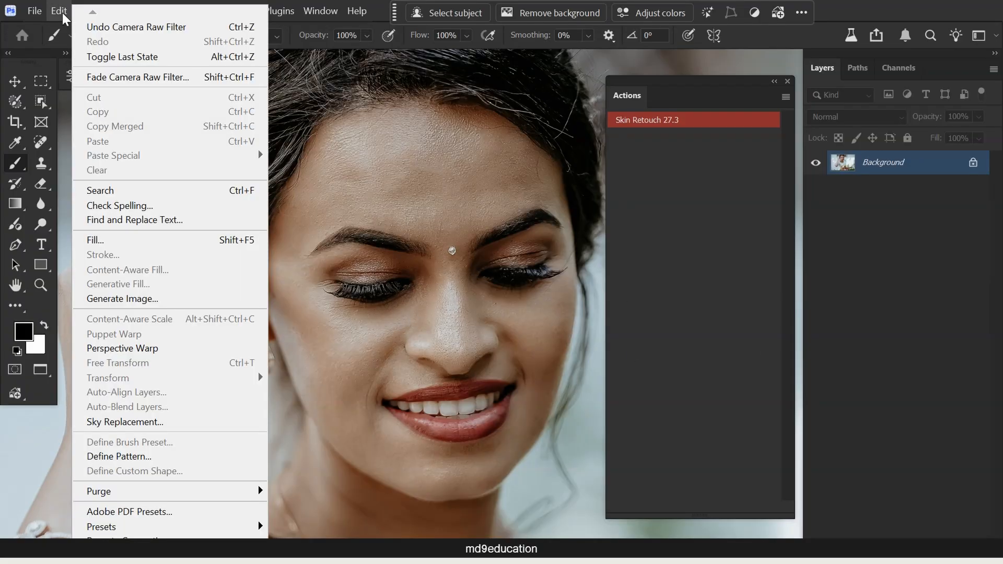
{"action": "left_click", "coordinate": [127, 83]}
{"action": "left_click_drag", "start_coordinate": [512, 142], "coordinate": [677, 206]}
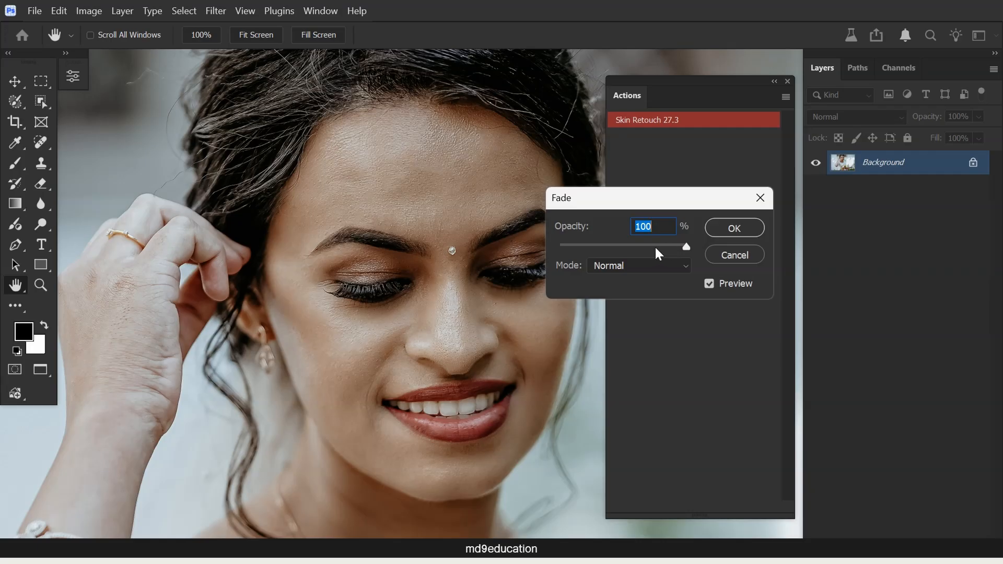
{"action": "left_click_drag", "start_coordinate": [643, 206], "coordinate": [541, 298]}
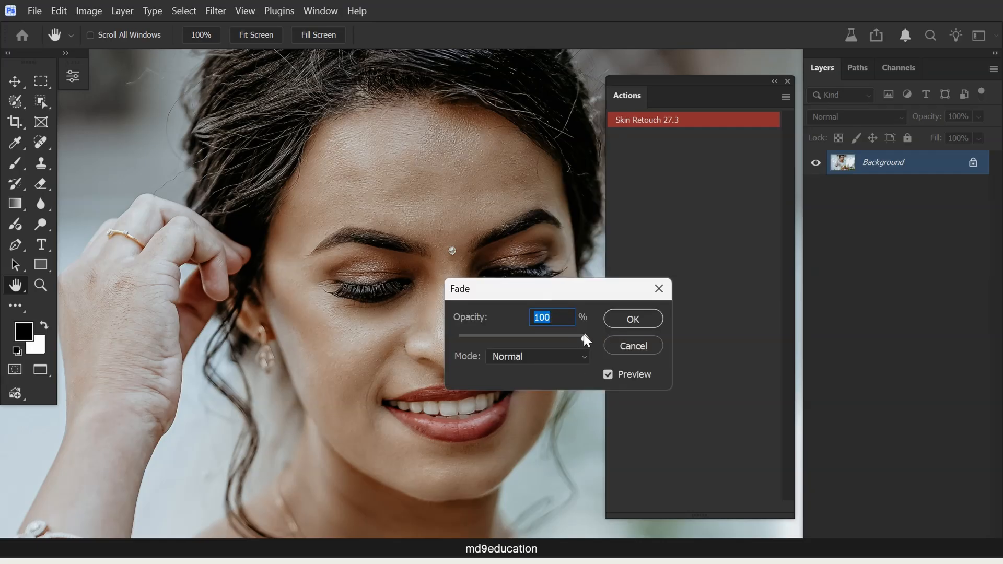
{"action": "left_click_drag", "start_coordinate": [557, 338], "coordinate": [498, 338]}
{"action": "type", "text": "70"}
{"action": "left_click", "coordinate": [642, 320]}
{"action": "key", "text": "b"}
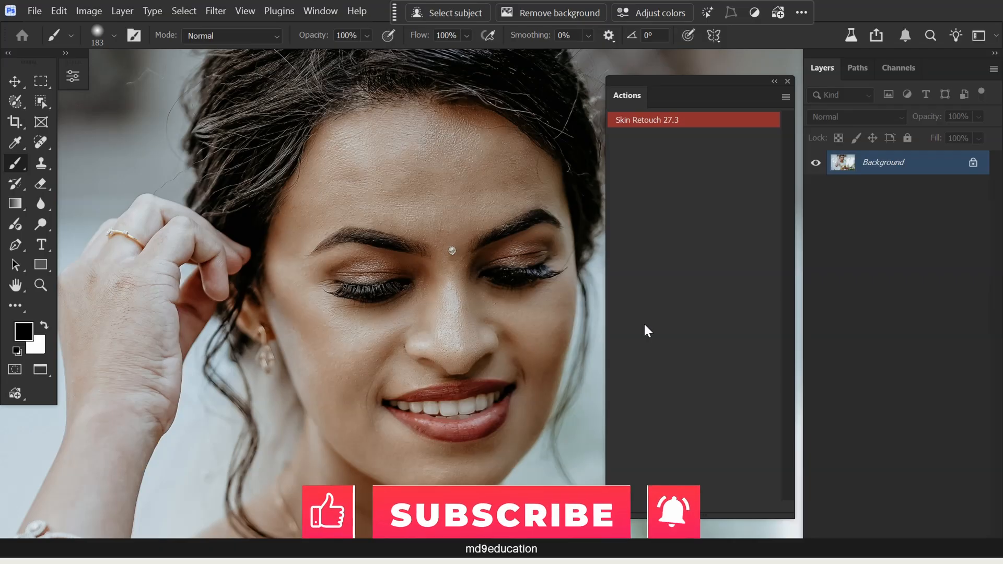